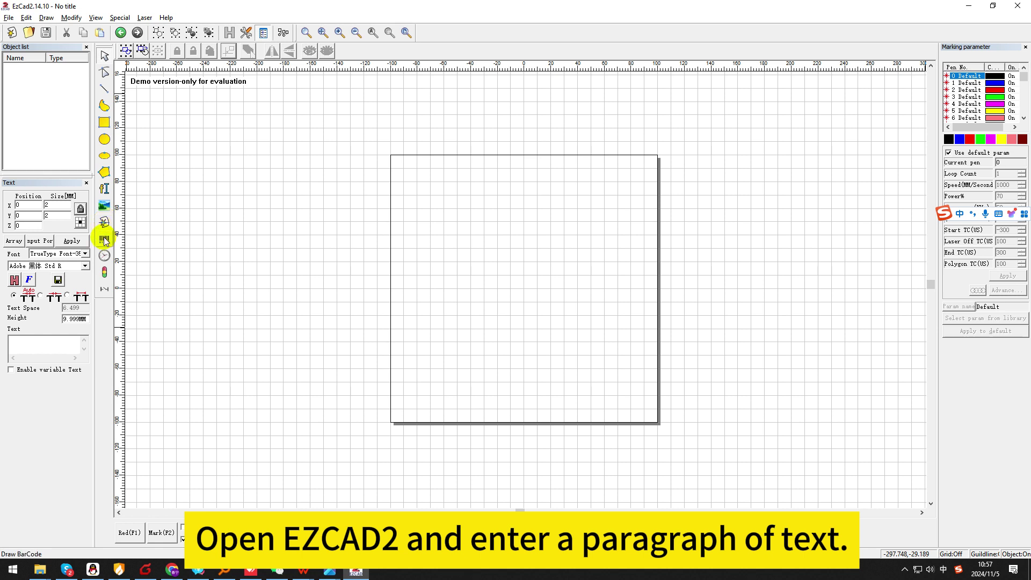
- Place a default TEXT object, move it to the origin of the work area, and enable variable text for it
click(502, 269)
right_click(489, 300)
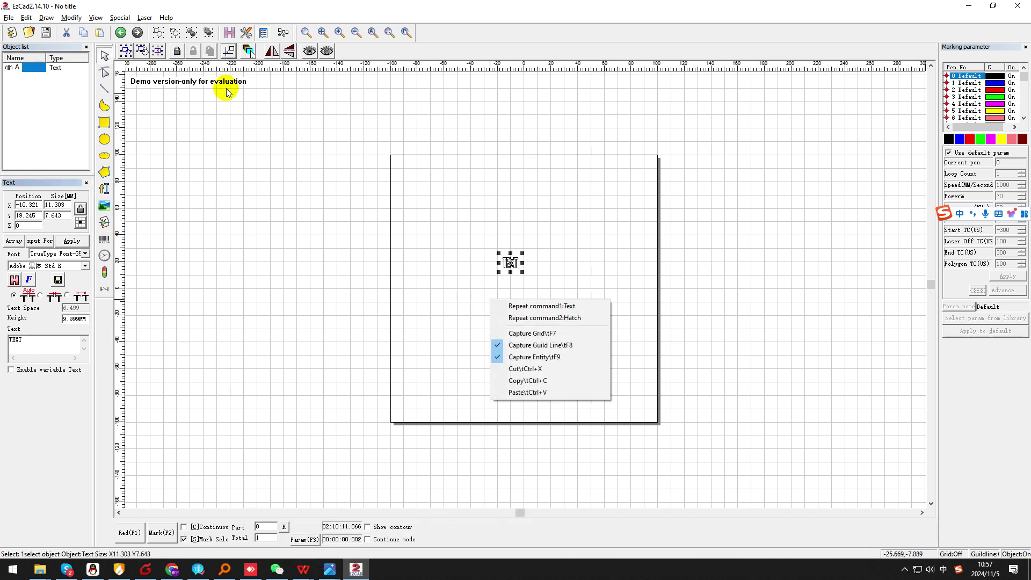
click(229, 57)
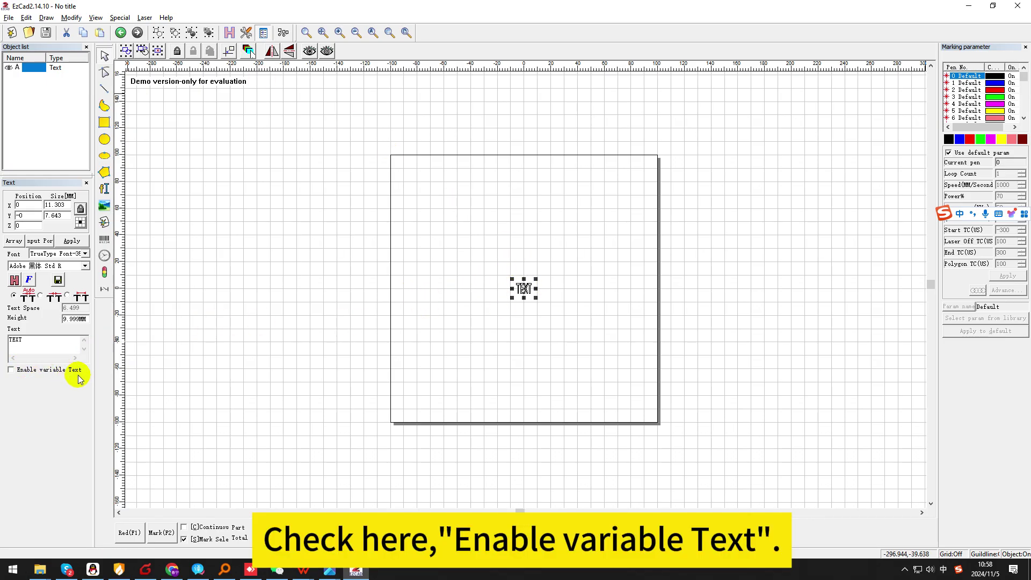
click(10, 371)
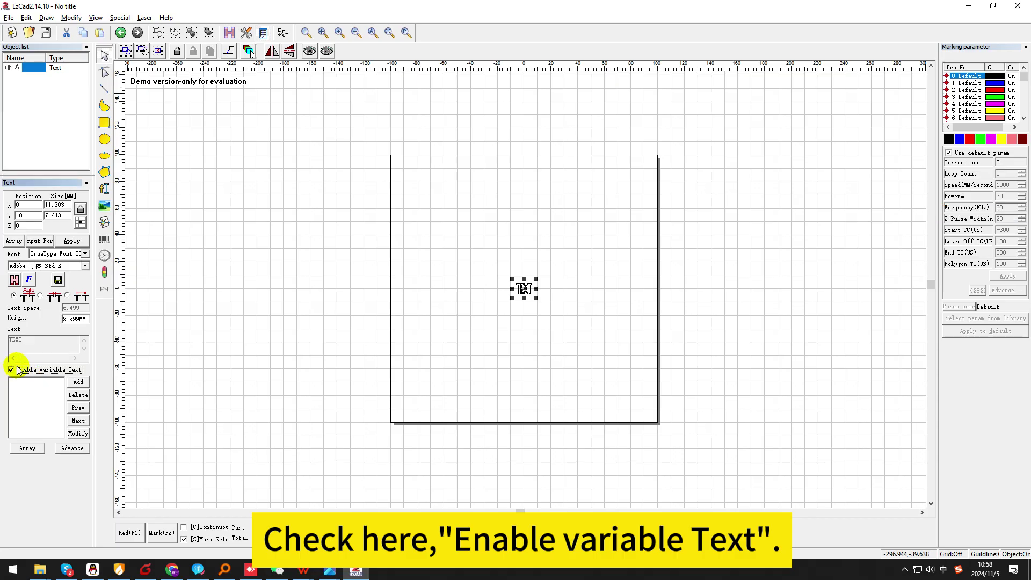
- Start adding a variable text element of type File with Excel as its source
click(79, 383)
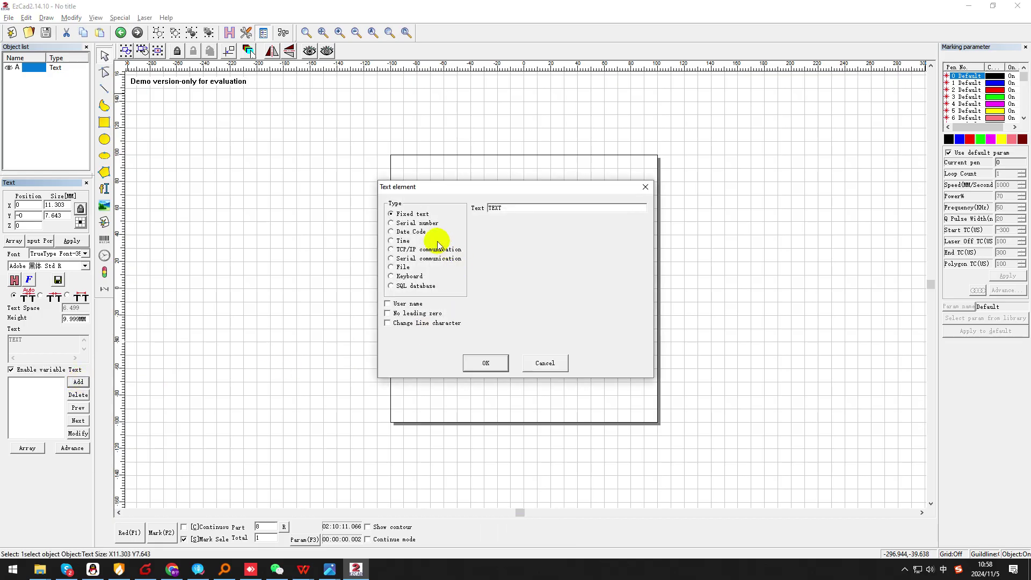
click(391, 267)
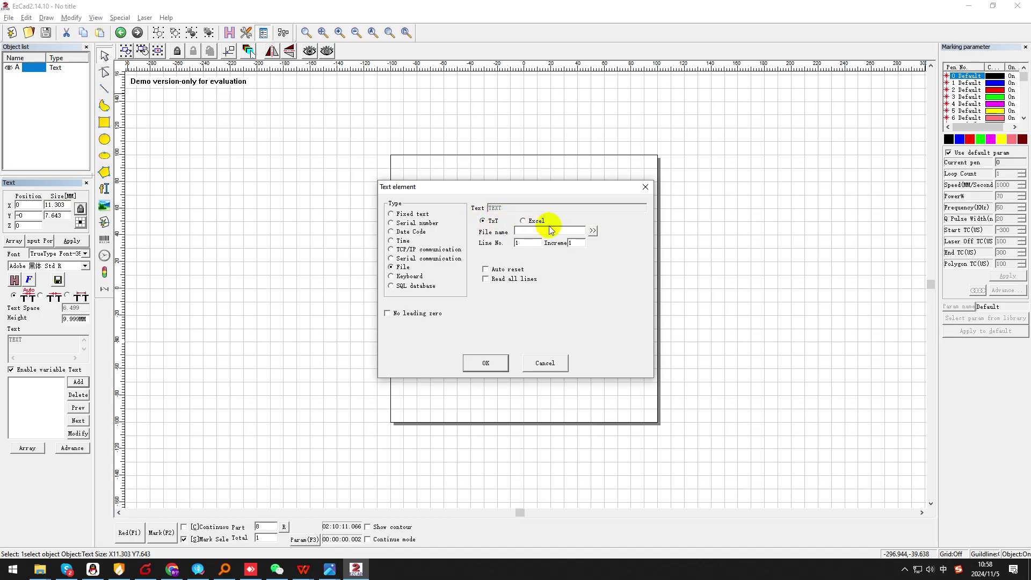
click(523, 221)
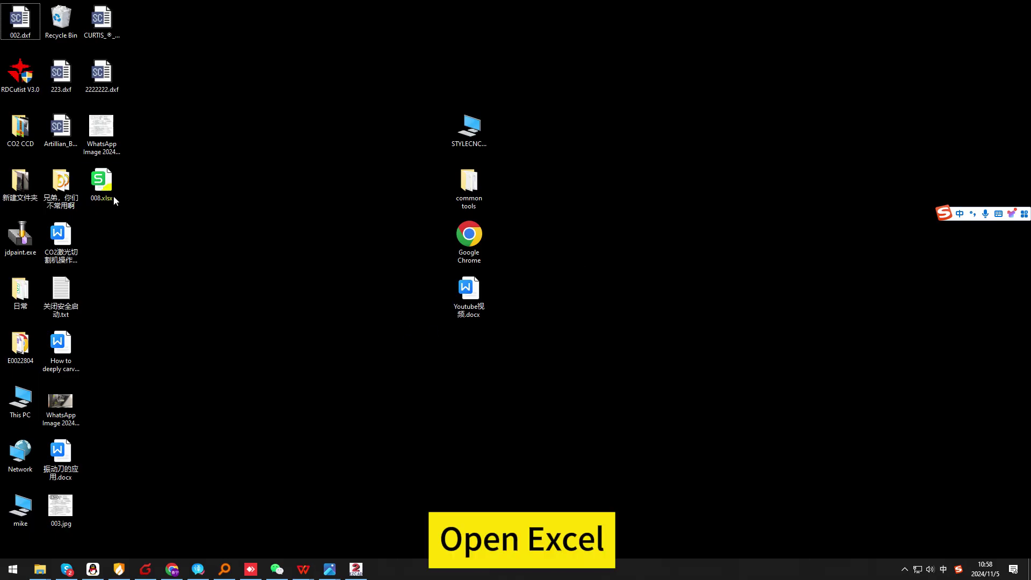
- Switch to the desktop's 008.xlsx workbook in WPS and review its table with the Name and Age columns
double_click(101, 184)
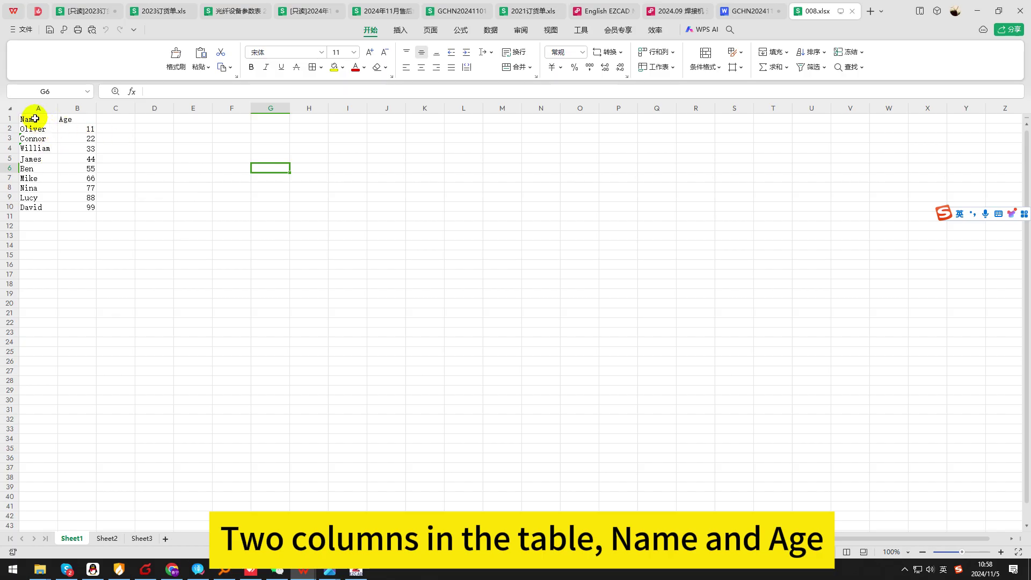
drag(30, 120, 85, 203)
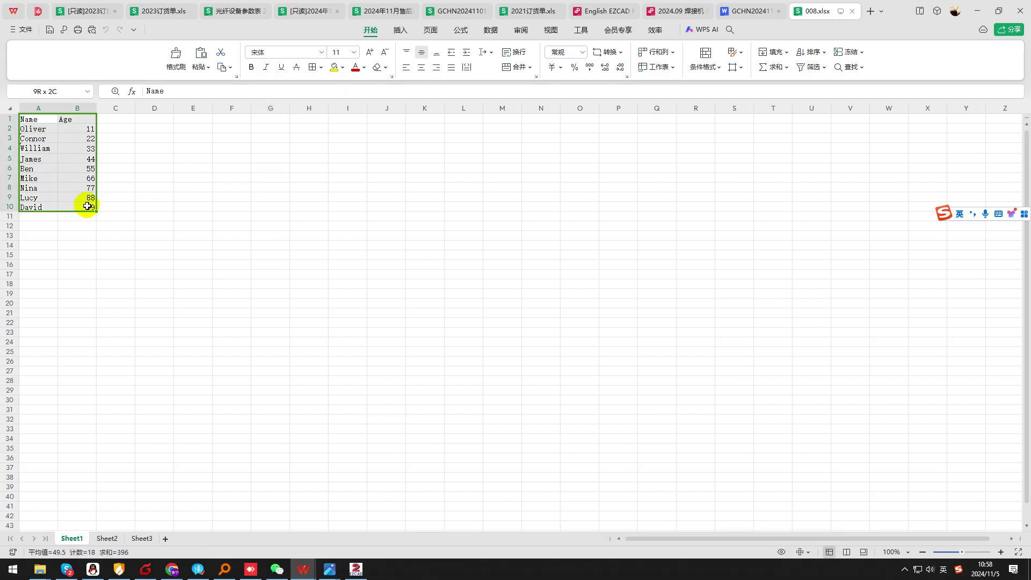
click(270, 177)
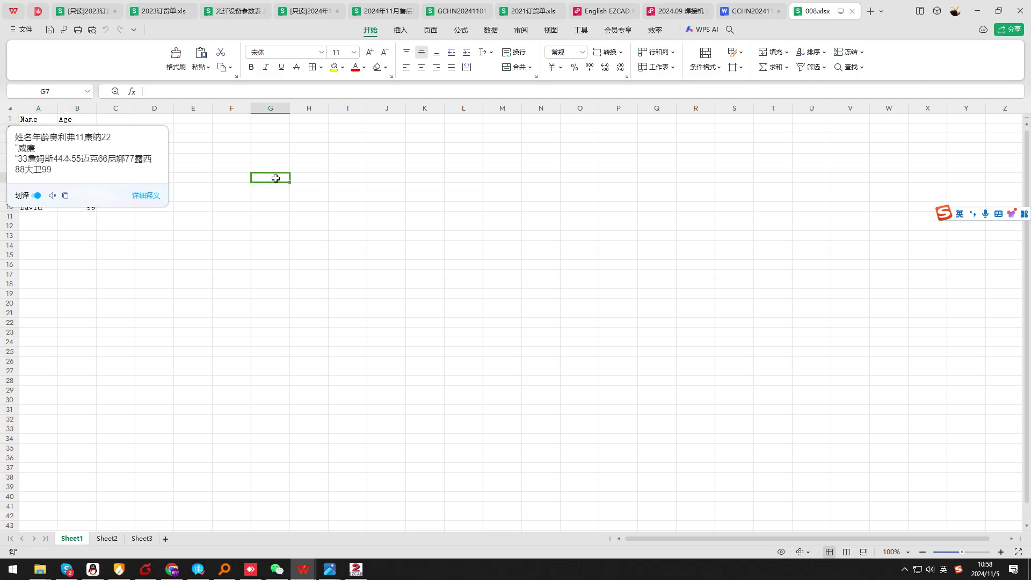
- Save a copy of the workbook to the desktop as 008.xls in Microsoft Excel 97-2003 format
click(14, 31)
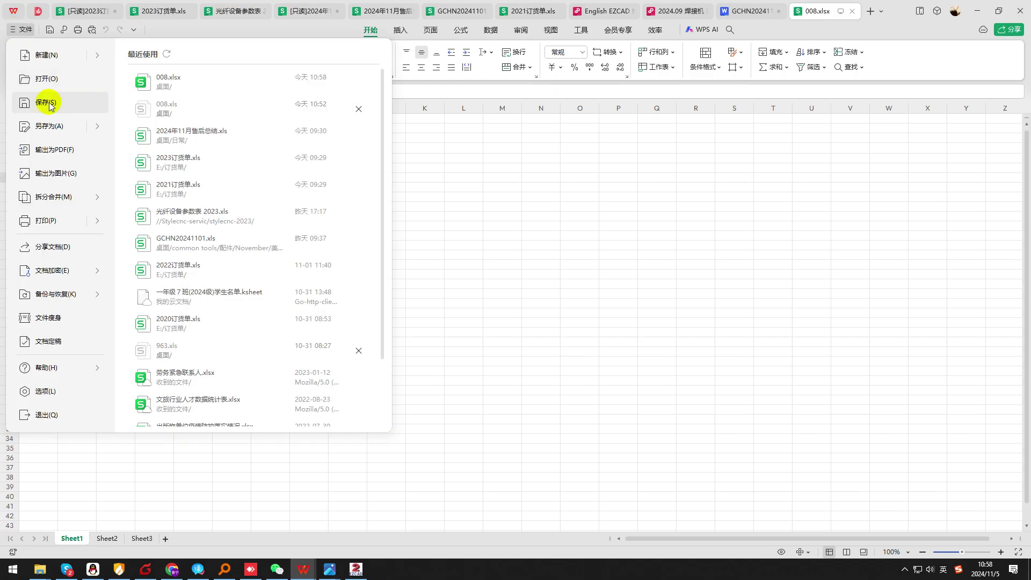
click(64, 127)
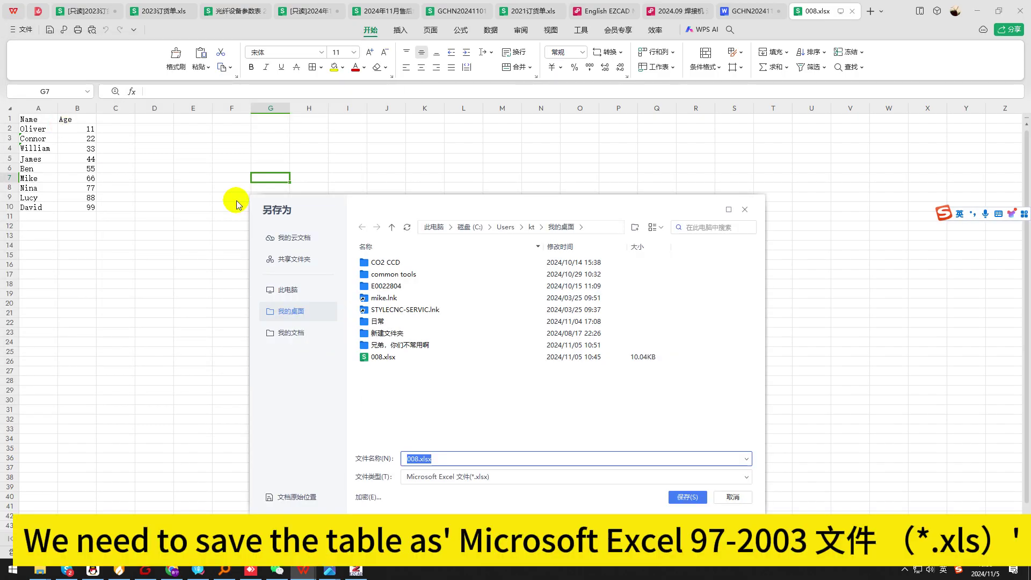
click(732, 478)
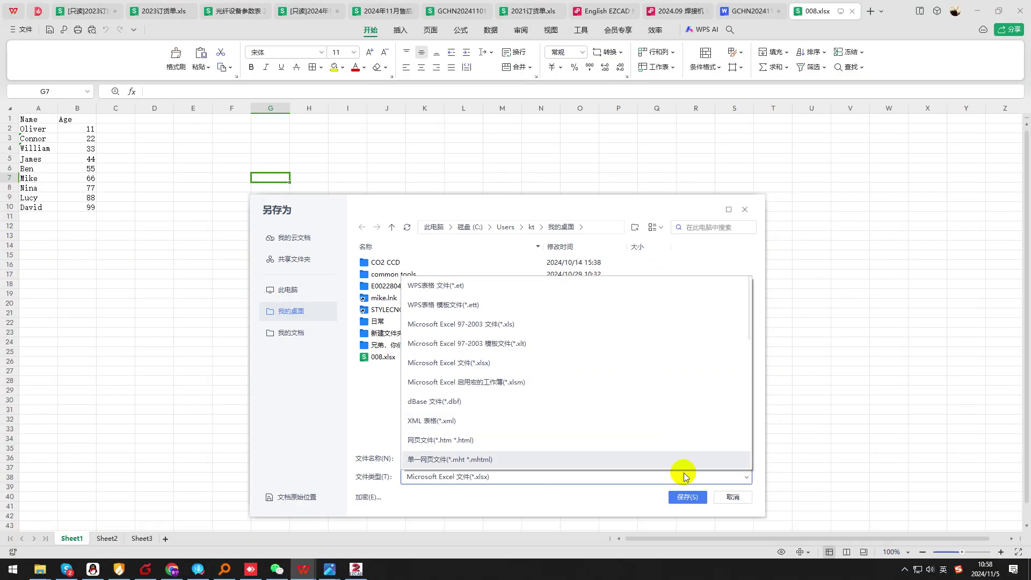
click(485, 325)
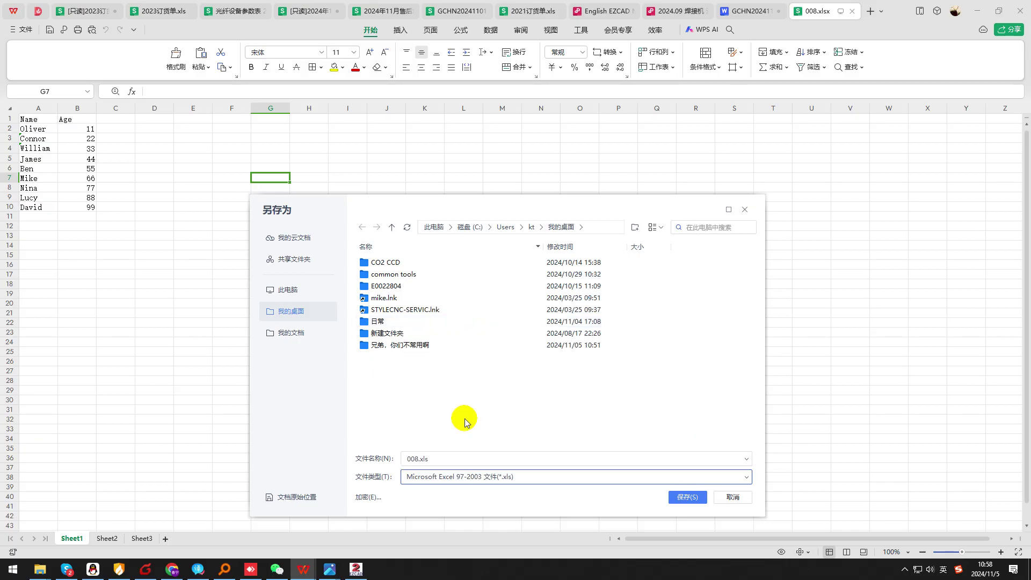
click(687, 497)
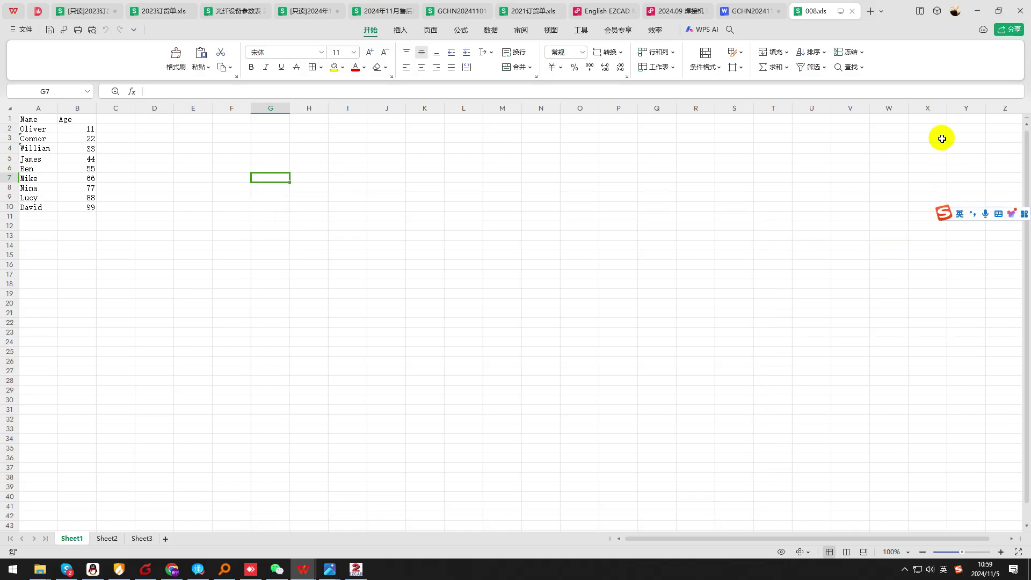
- Switch back to EzCad2 and try to link 008.xls to the text element and choose a field from it
click(978, 12)
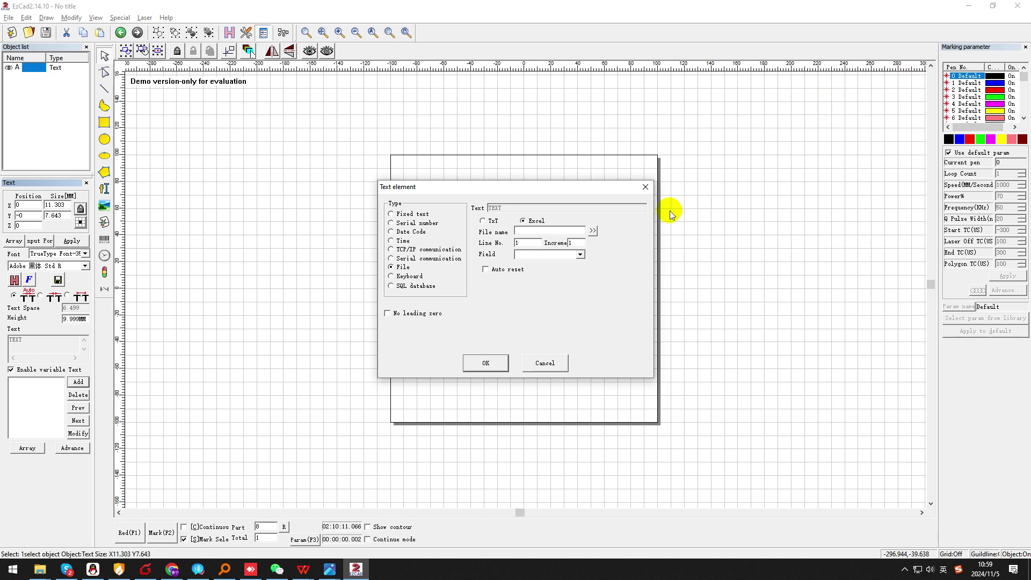
click(594, 232)
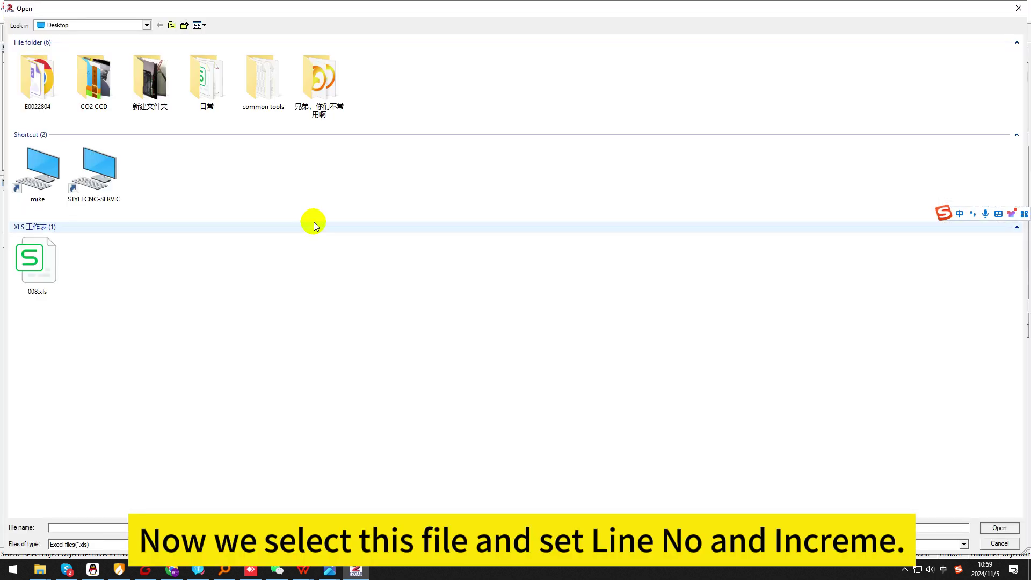
click(50, 290)
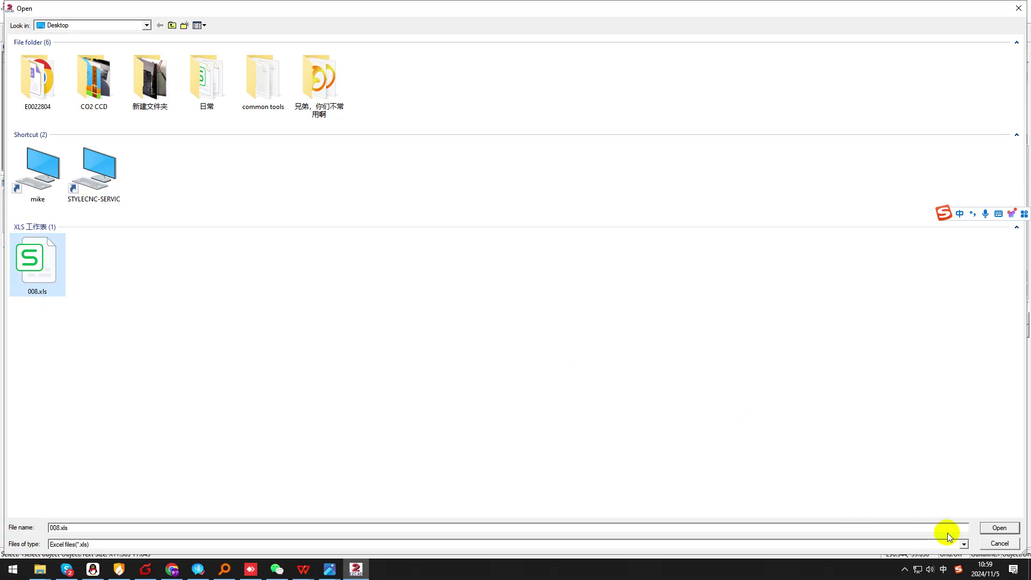
click(998, 528)
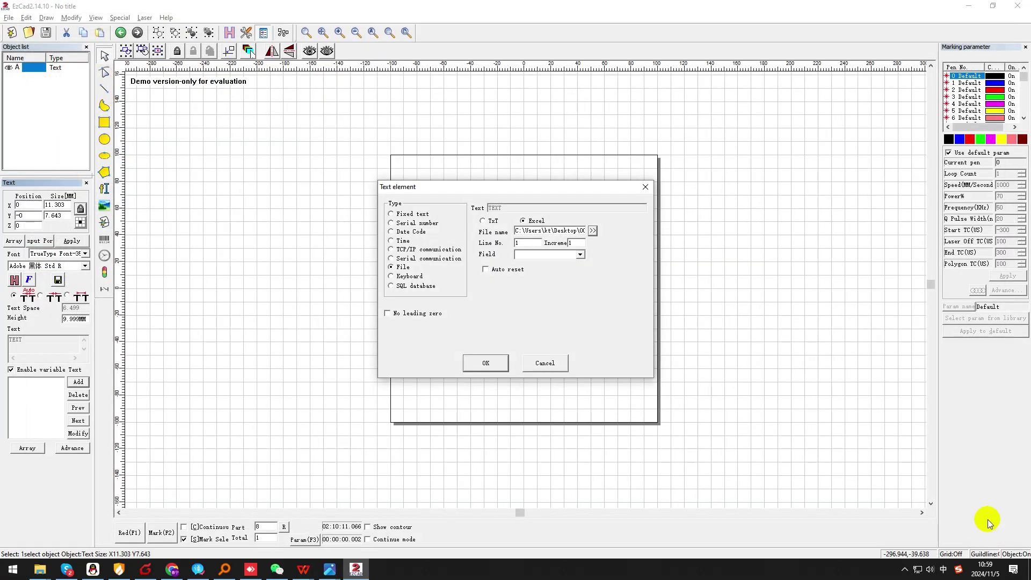
click(528, 243)
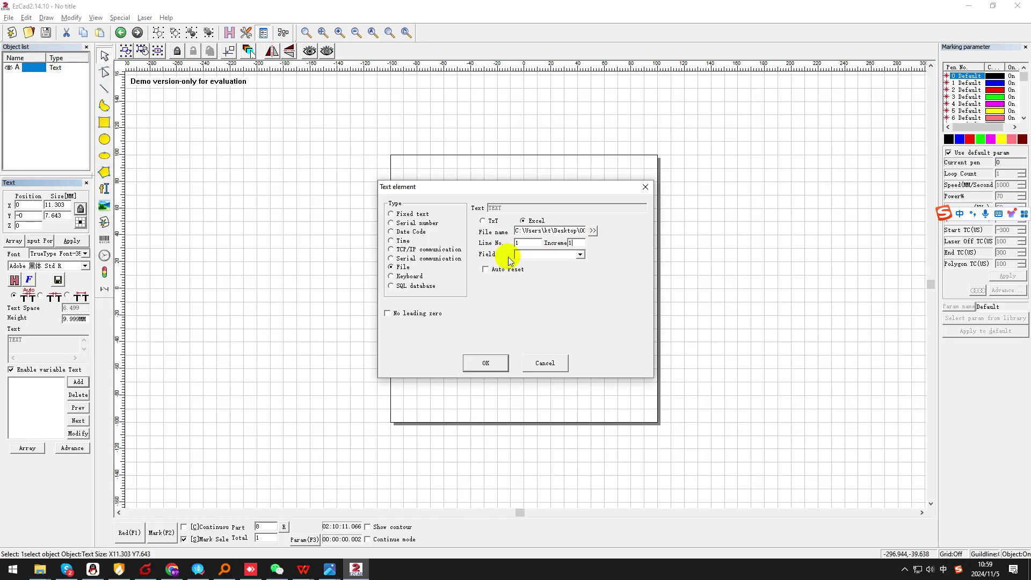
click(581, 255)
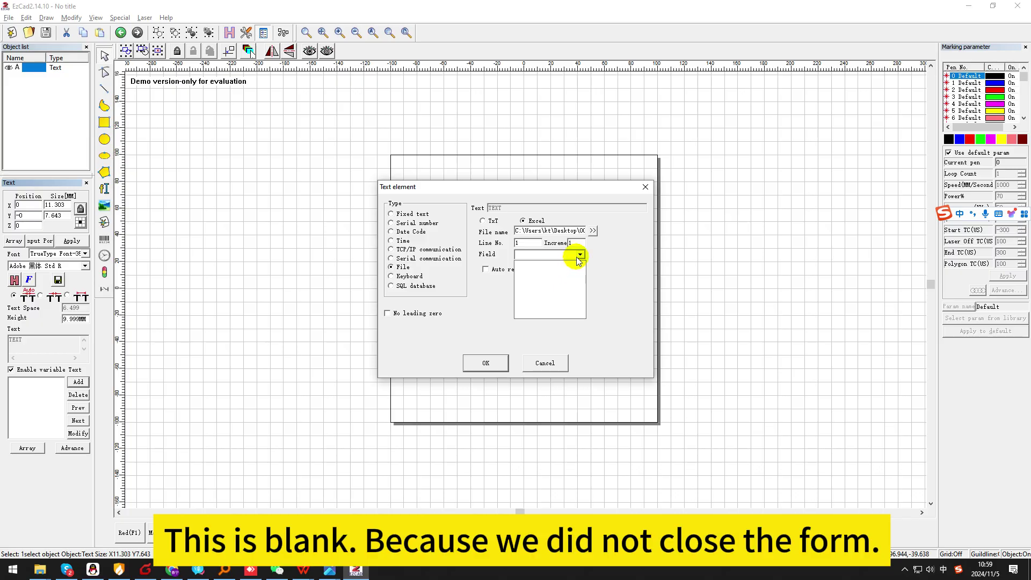
click(578, 257)
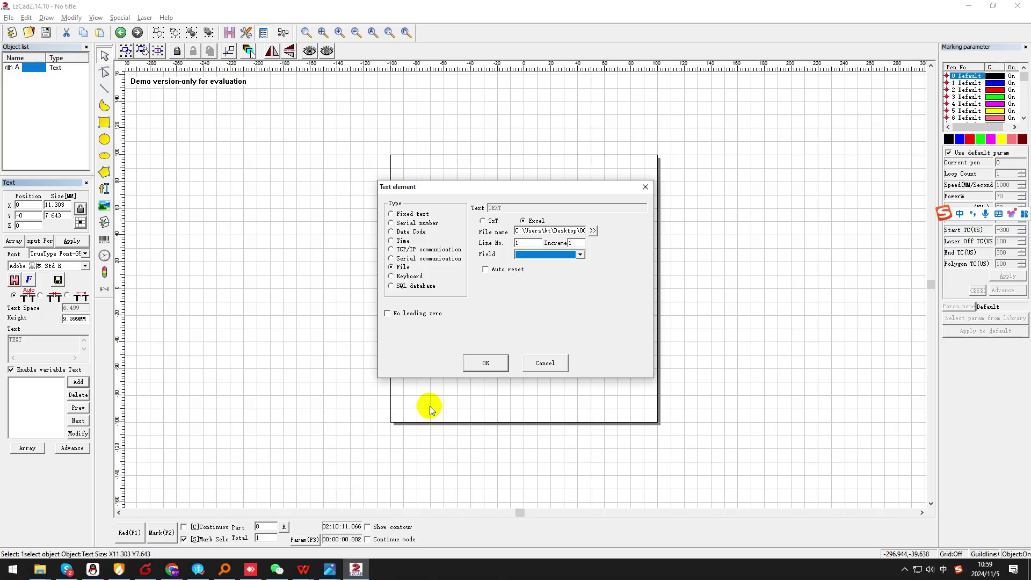
click(534, 366)
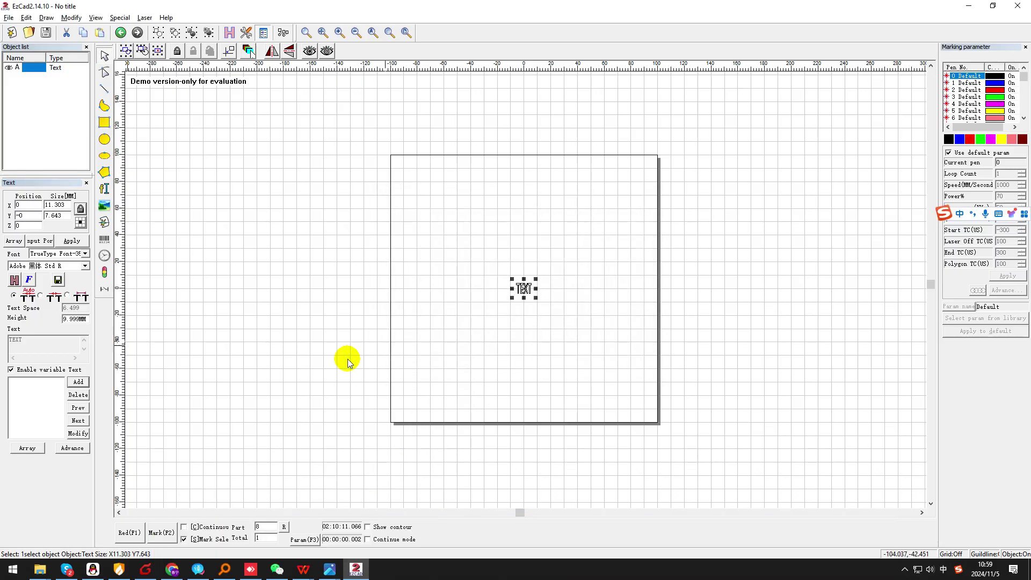
- Switch to the open 008.xls workbook in WPS and close it
mouse_move(305, 572)
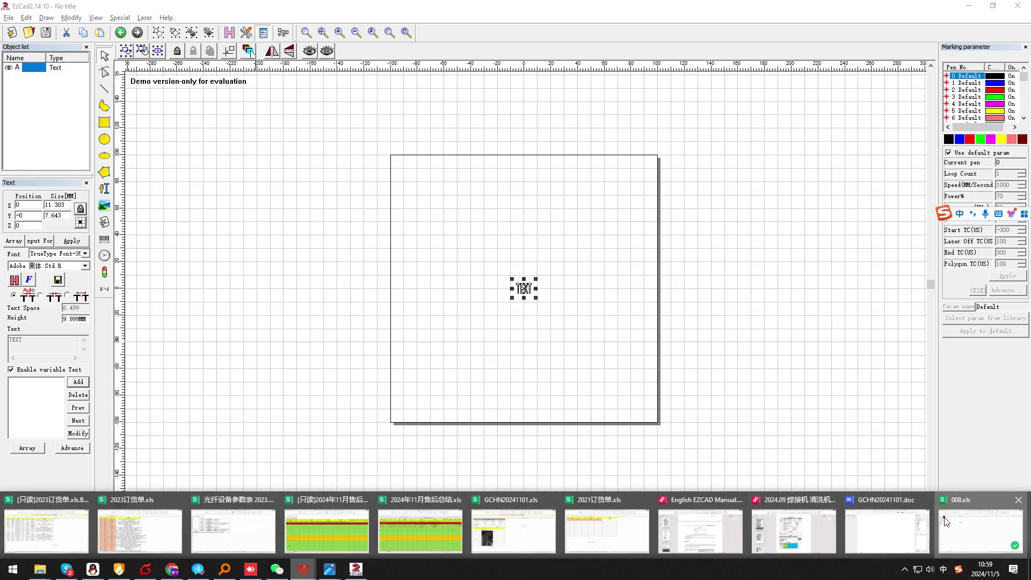
click(982, 529)
mouse_move(848, 12)
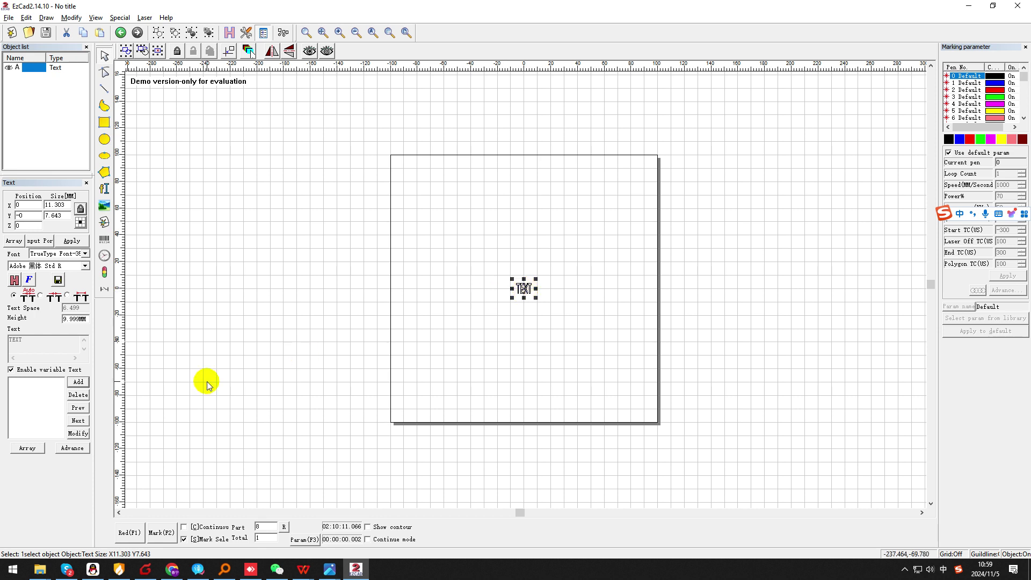
- Add a File-type variable text element in EzCad2 with Excel as its source, linked to 008.xls on the desktop
click(79, 382)
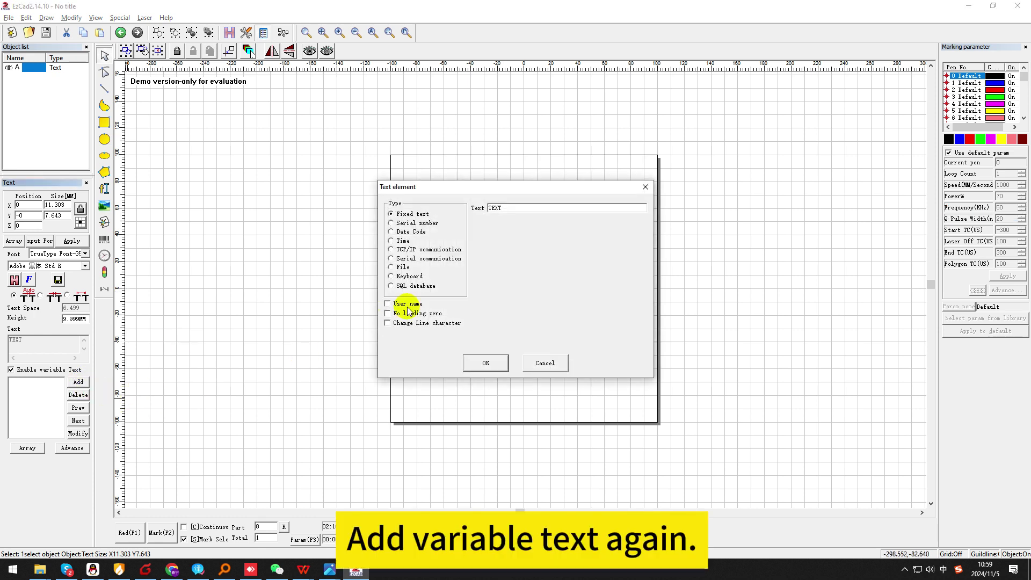
click(403, 271)
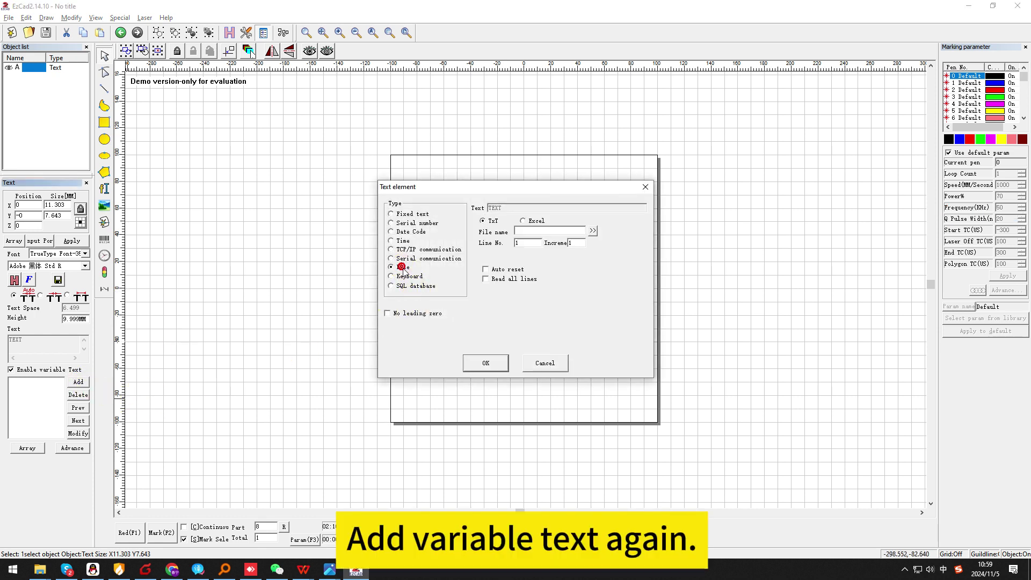
click(537, 220)
click(593, 230)
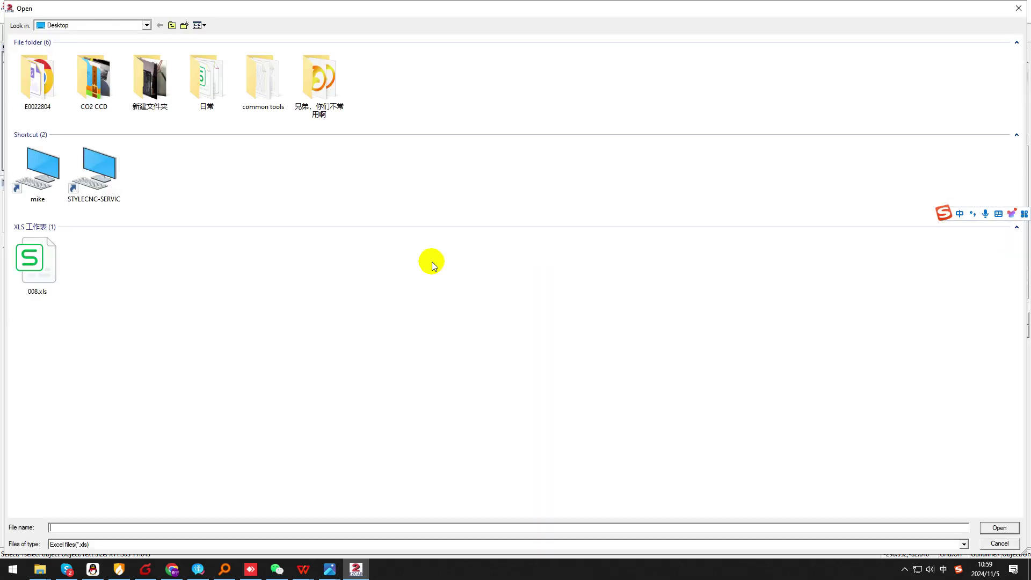
click(38, 264)
click(998, 527)
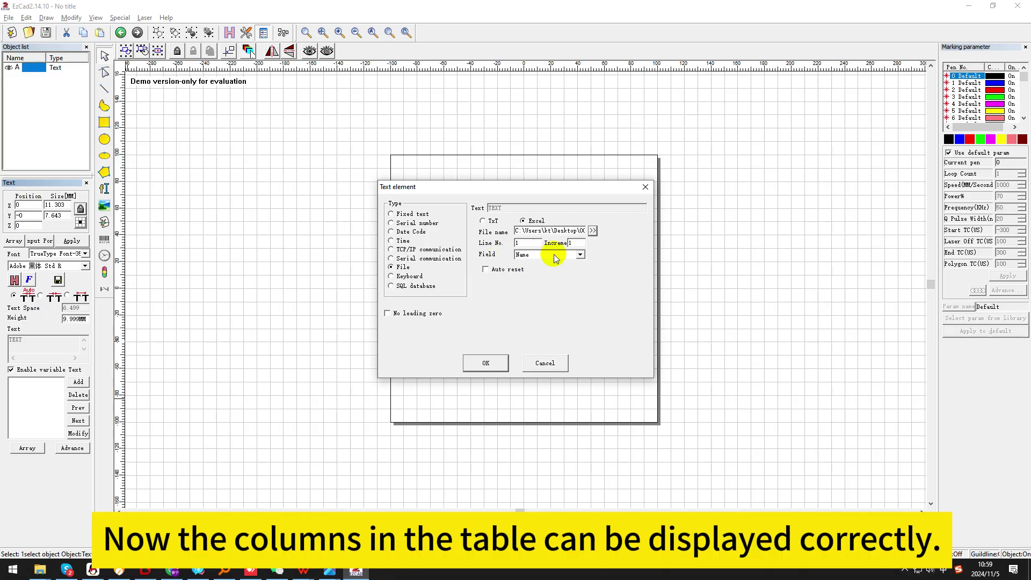
- Keep the Name column as the element's field and apply the element to the text object
click(580, 256)
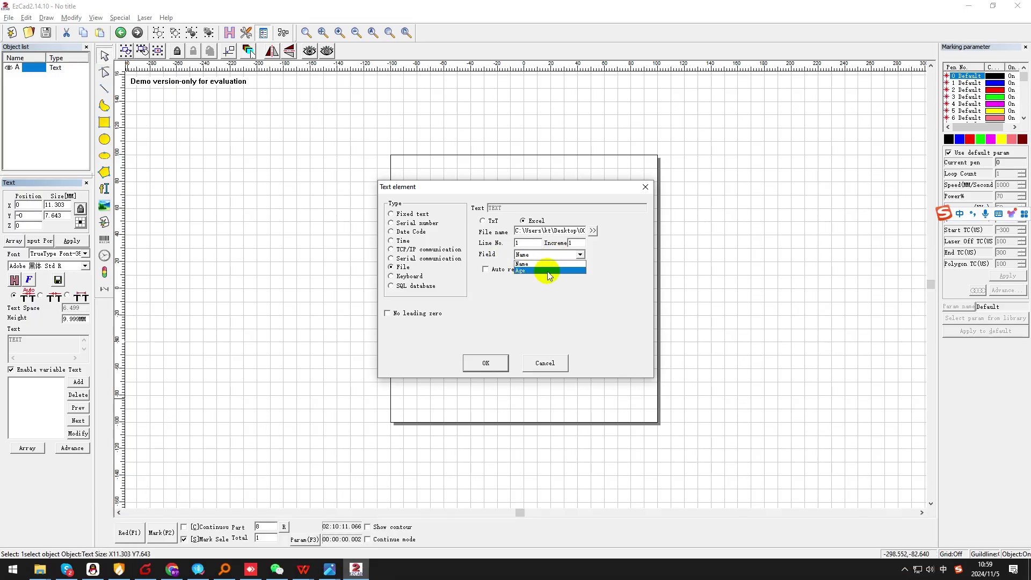
click(580, 255)
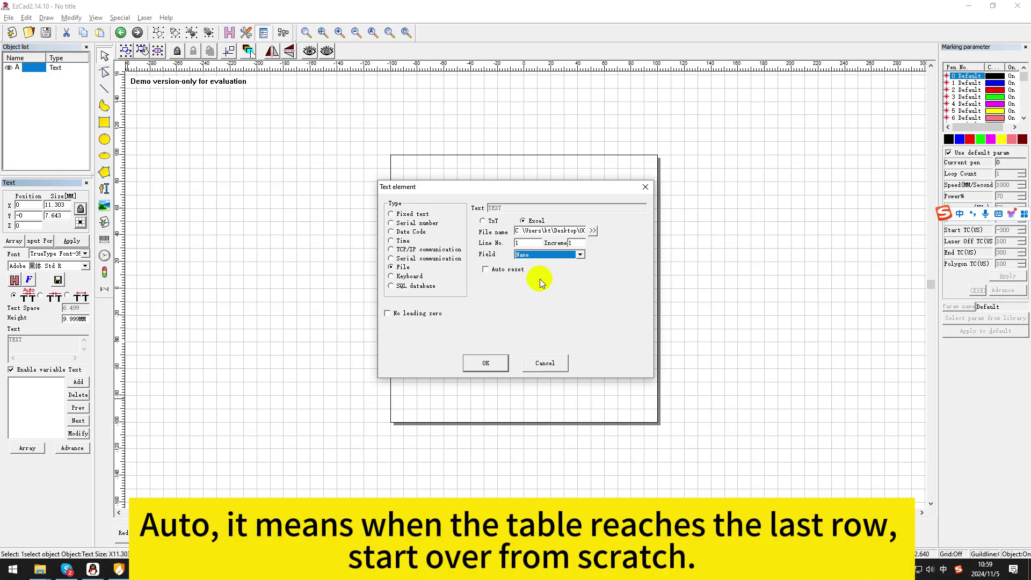
click(490, 361)
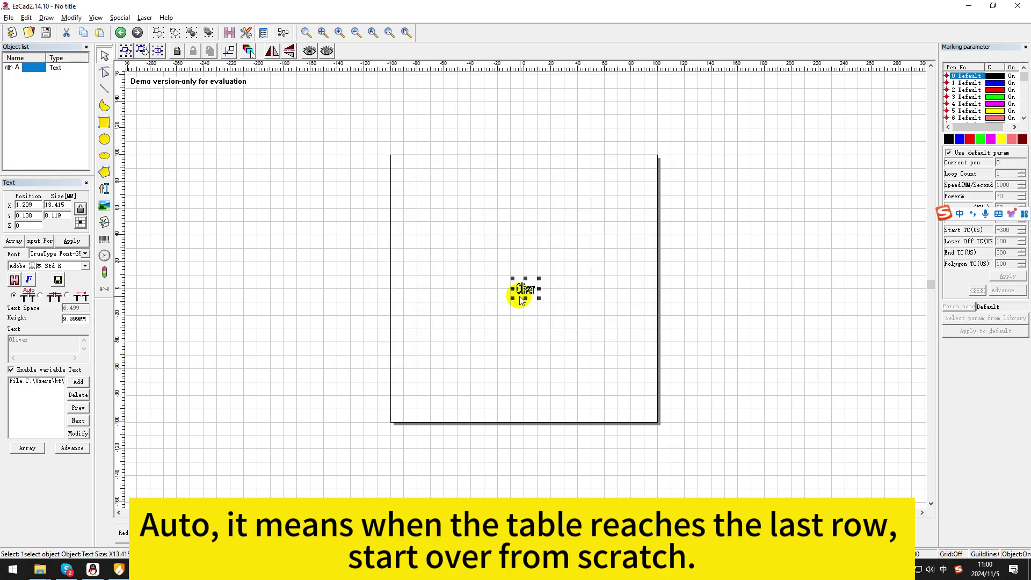
- Inspect the text object closely, and open 008.xls from the desktop to compare it with the Name column
scroll(530, 295, up, 5)
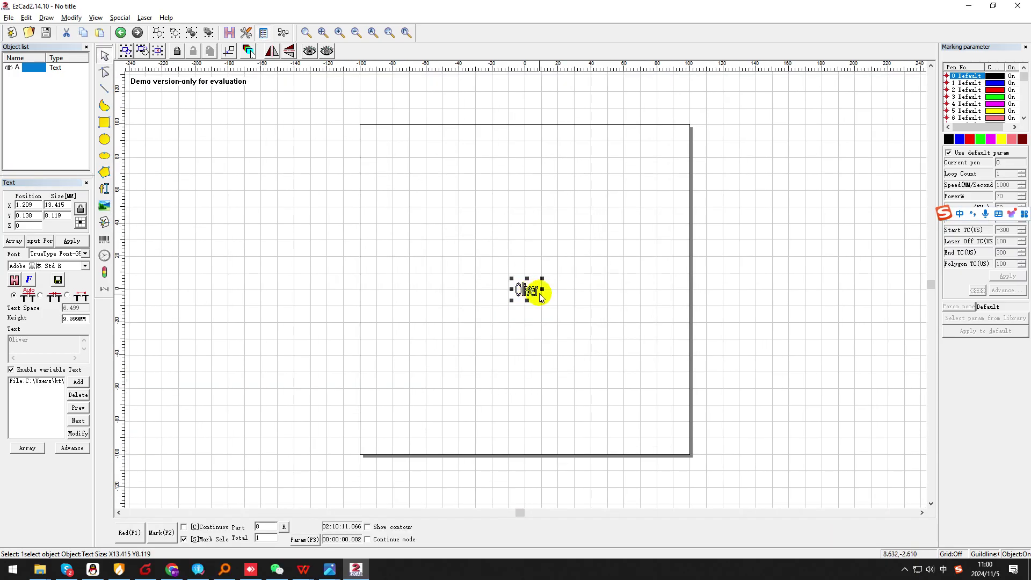
scroll(545, 302, up, 3)
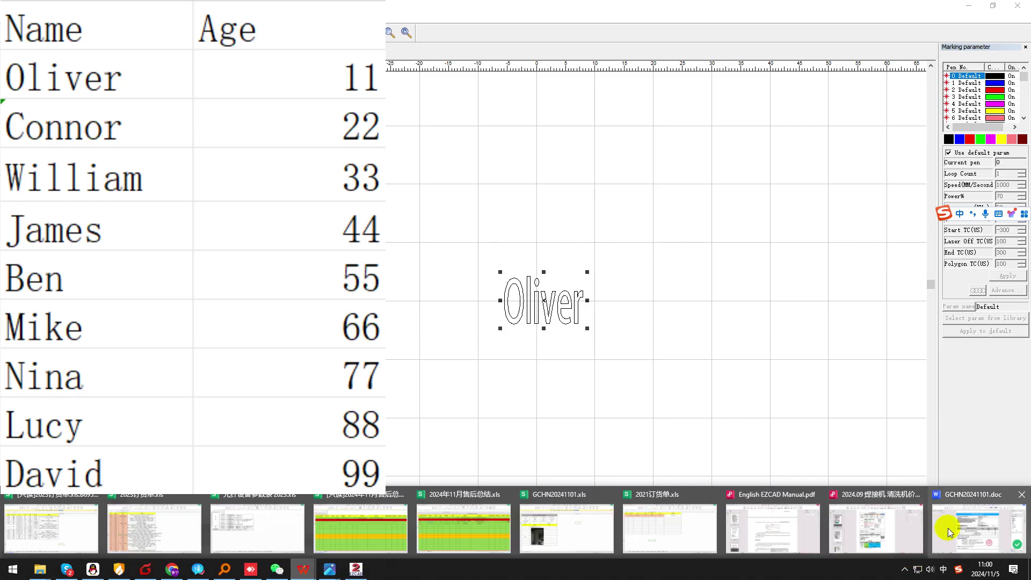
click(969, 7)
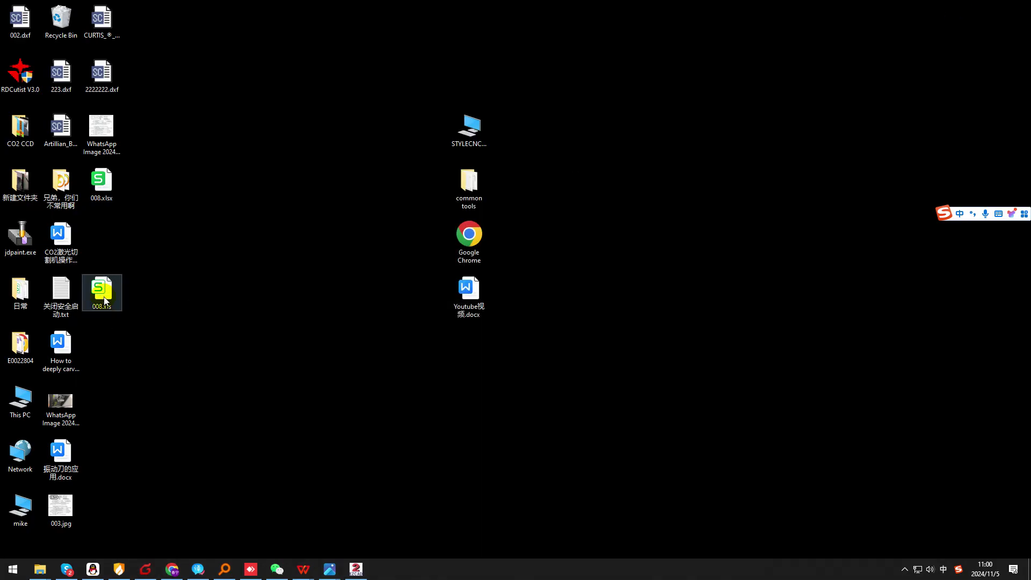
double_click(104, 300)
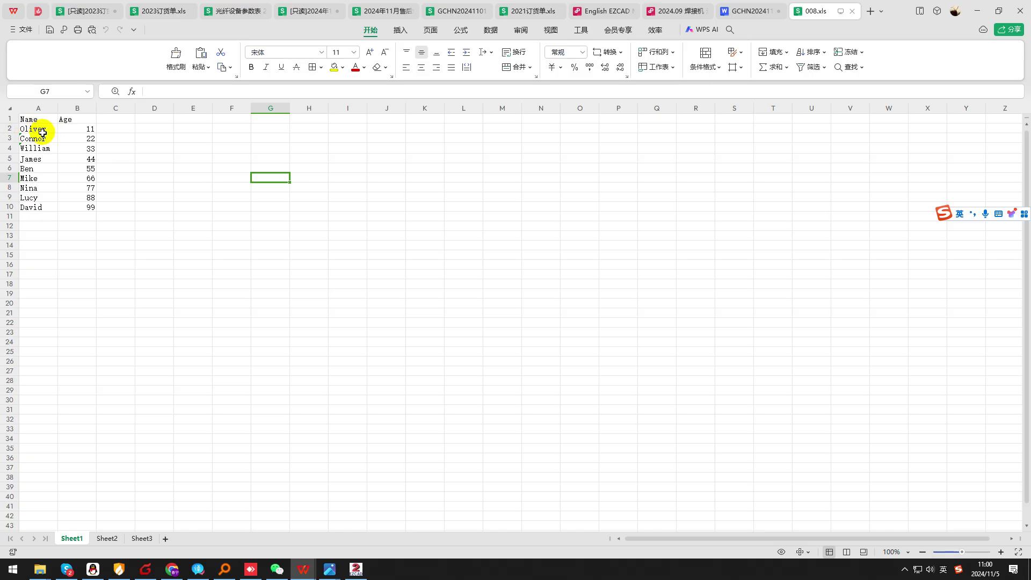
- Switch to EzCad2, try marking the name text, and close the open 008.xls workbook in WPS
click(356, 570)
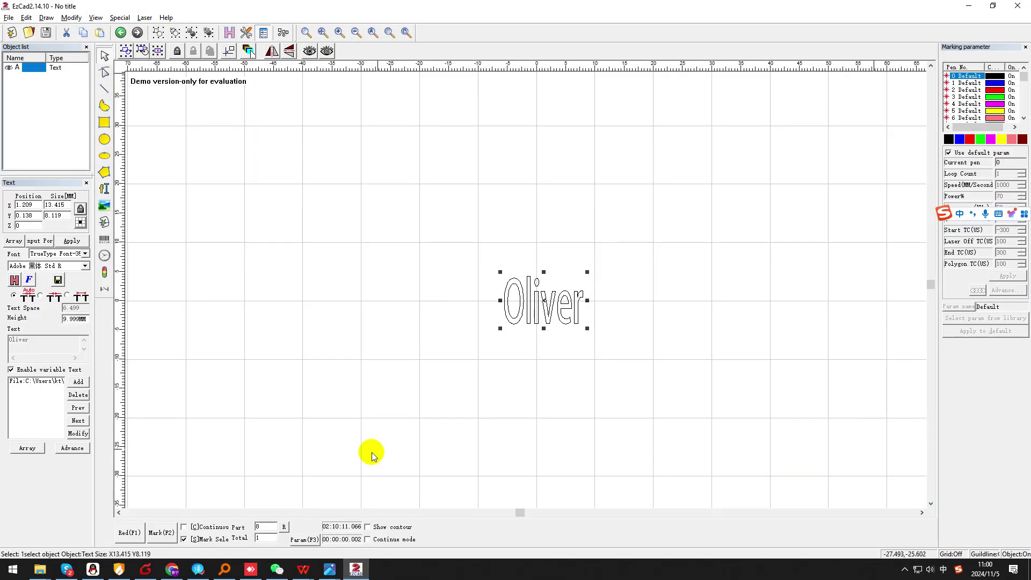
click(164, 533)
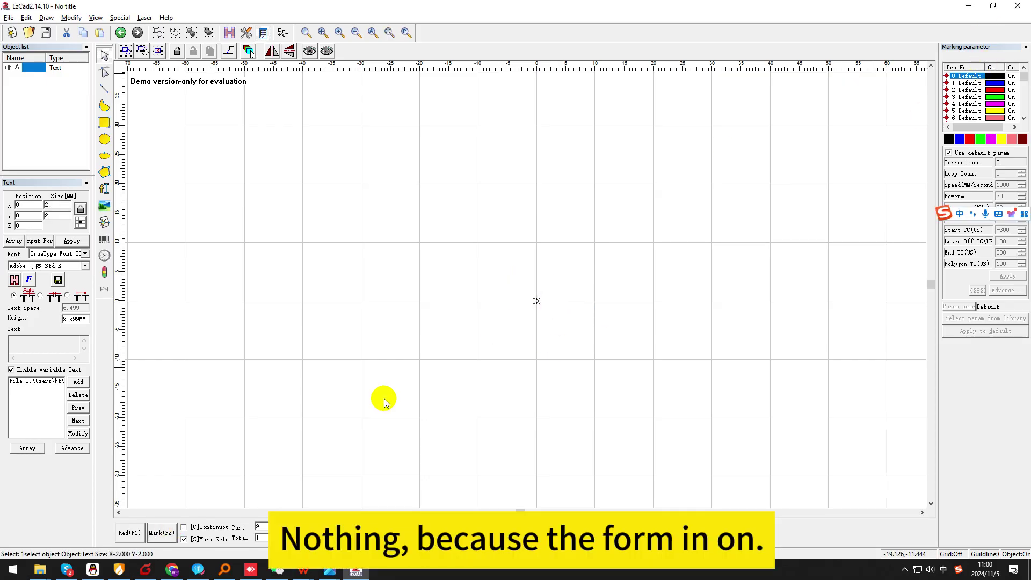
mouse_move(303, 569)
click(940, 529)
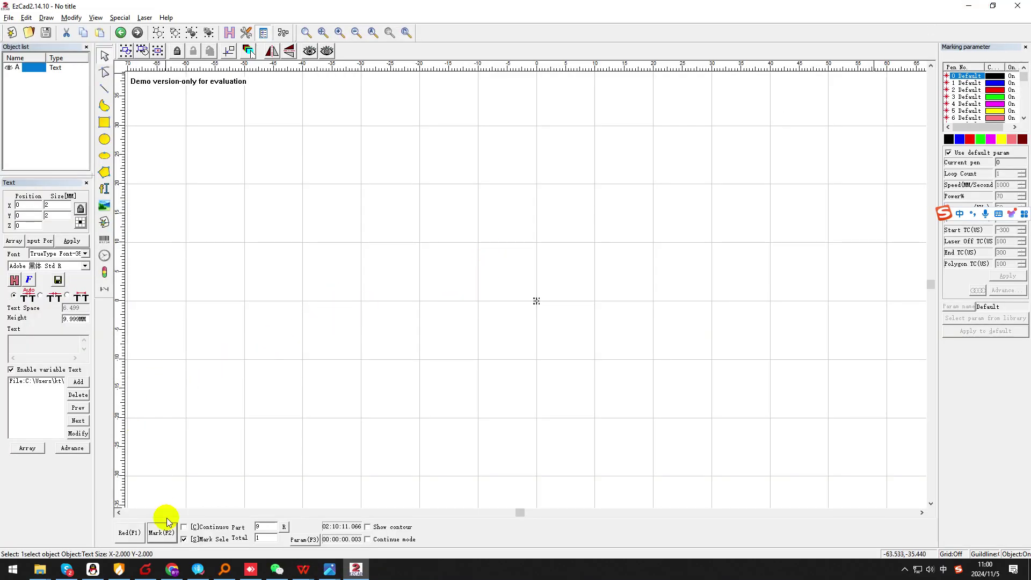
- Run marking on the name text repeatedly to advance it to the fifth entry of the Name column, and deselect it
click(161, 532)
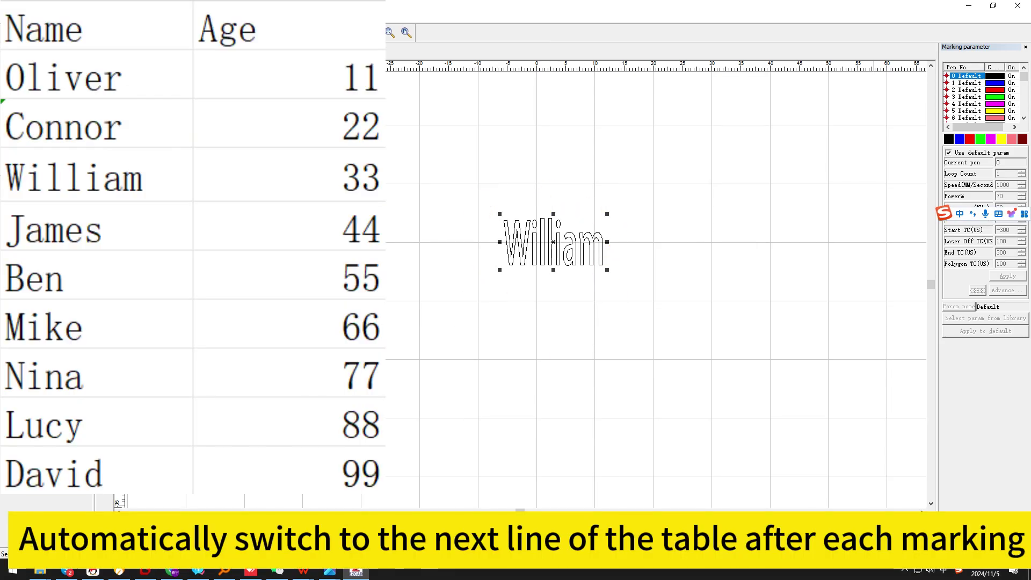
key(F2)
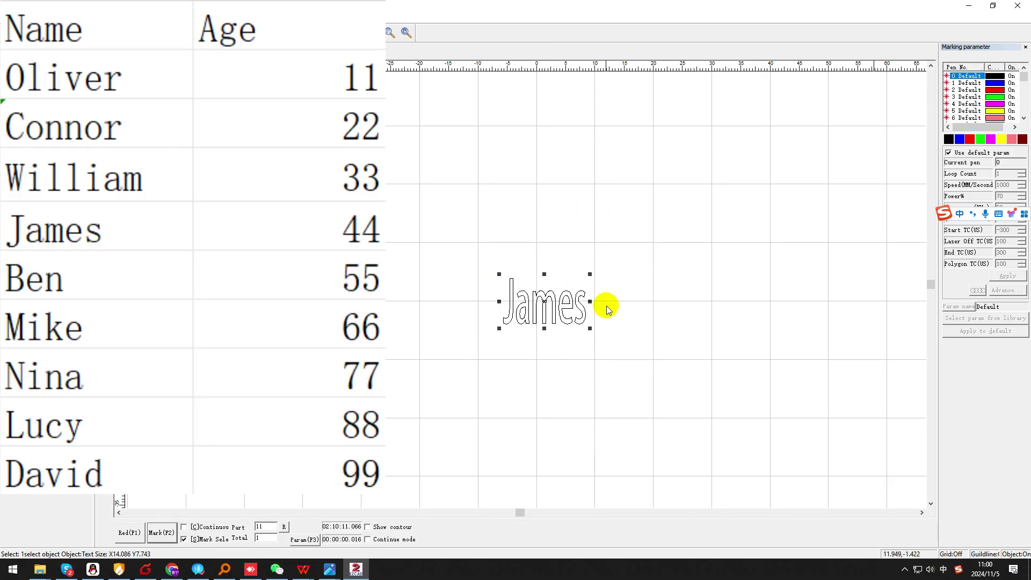
click(168, 533)
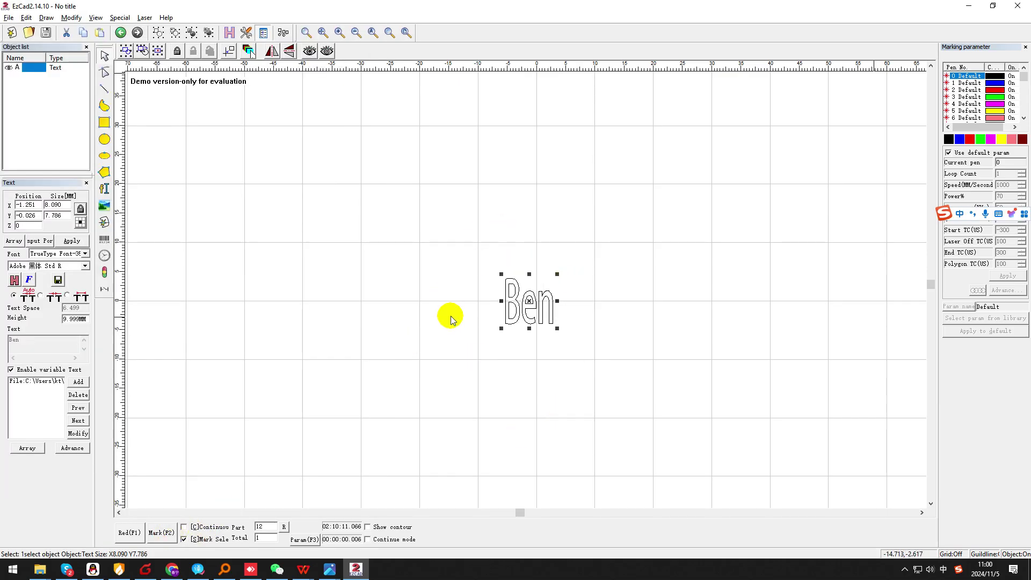
click(594, 221)
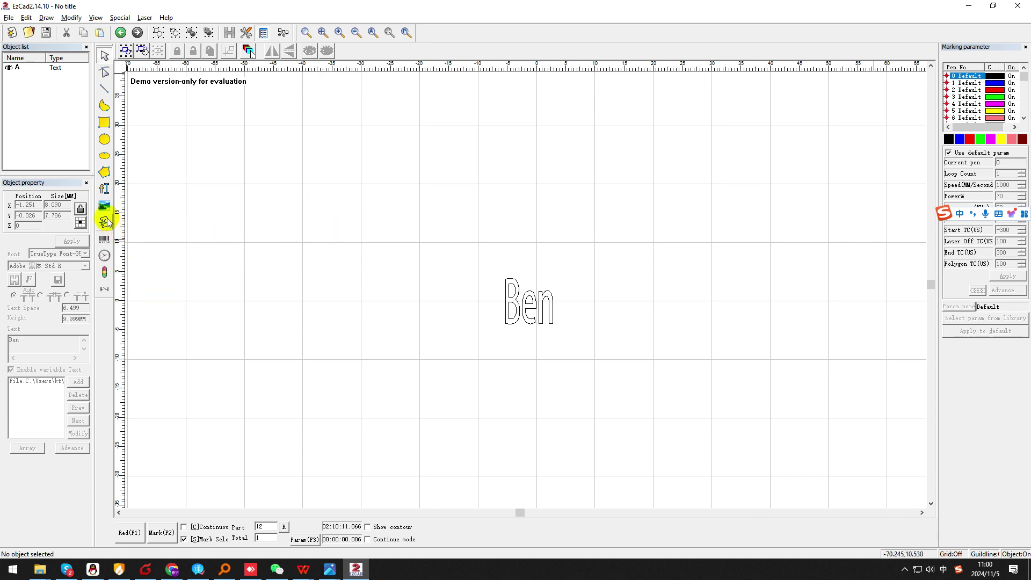
- Place a second text object beside the name text and enable variable text for it
click(104, 188)
click(689, 302)
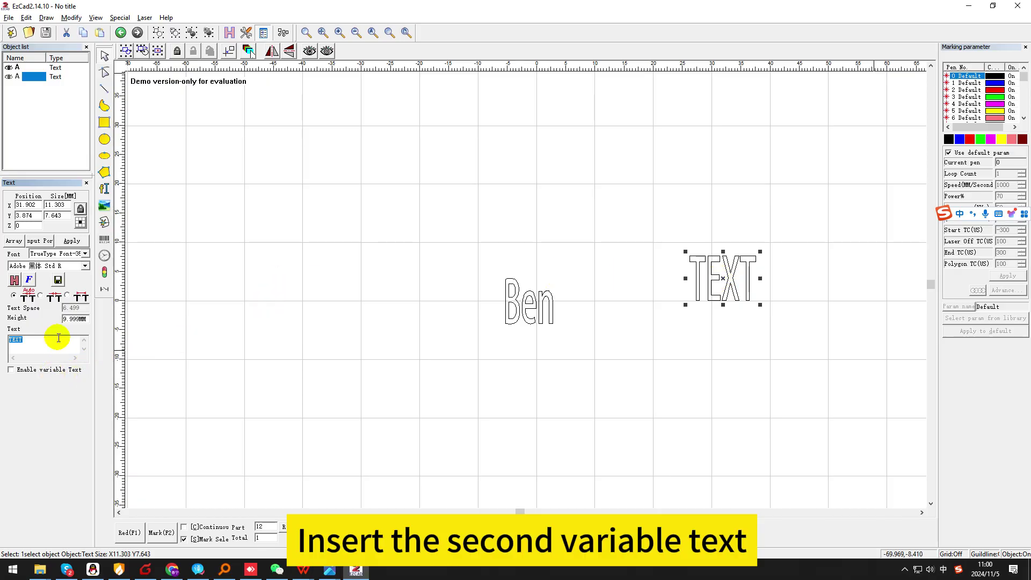
click(10, 370)
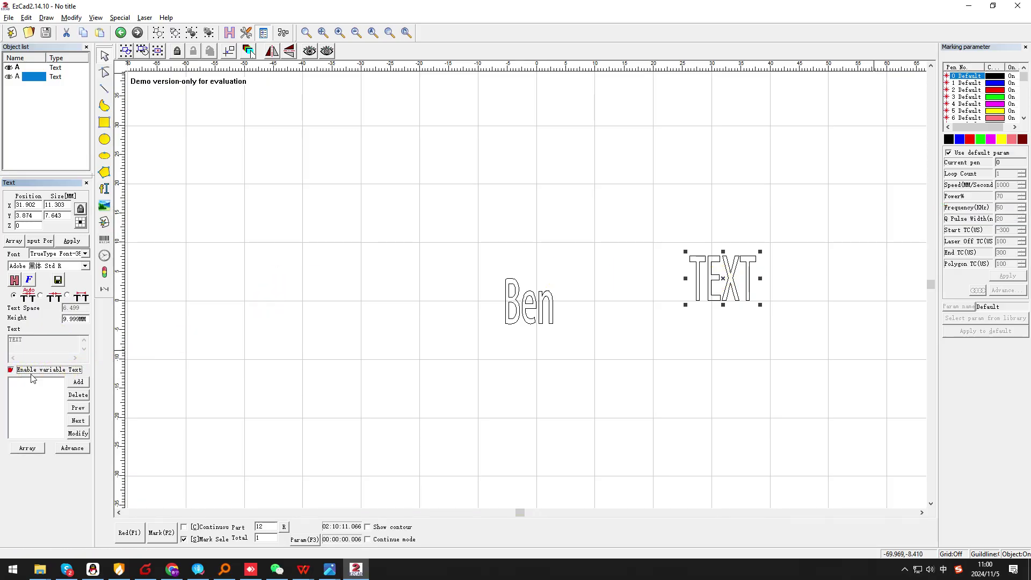
- Add a File-type element to the second text with Excel as source, linked to 008.xls on the desktop, using the Age field
click(78, 383)
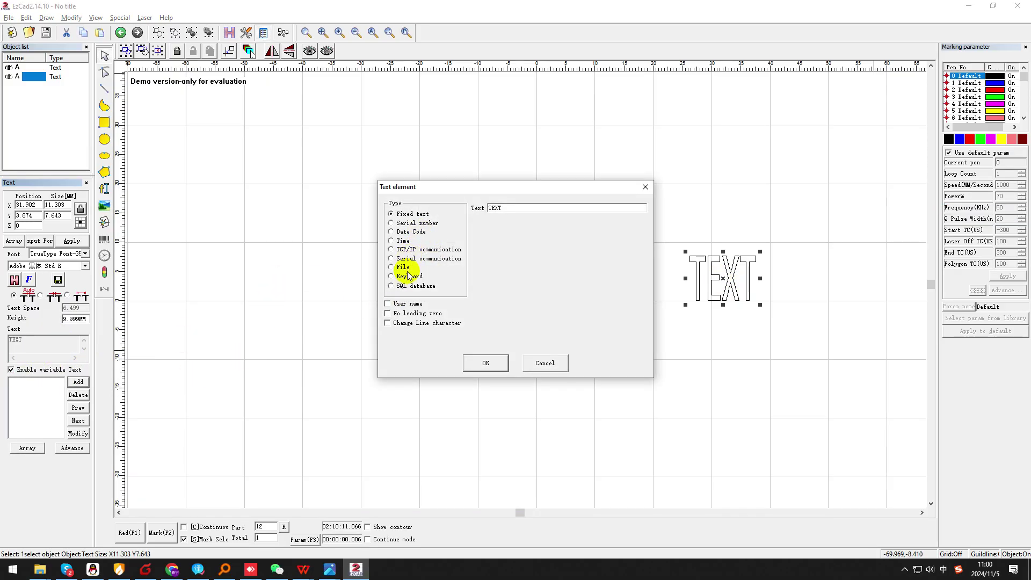
click(403, 267)
click(537, 220)
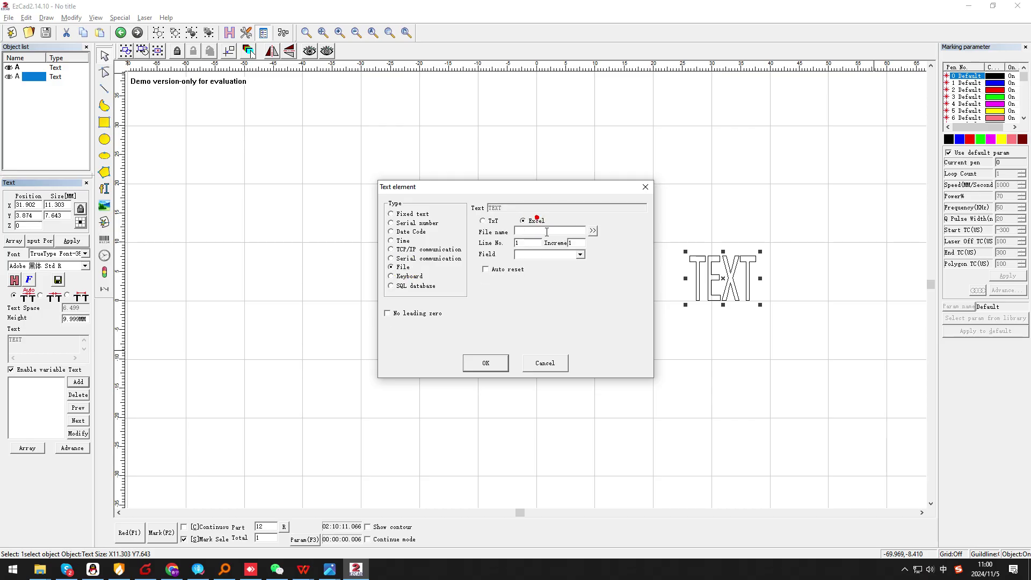
click(592, 231)
double_click(50, 260)
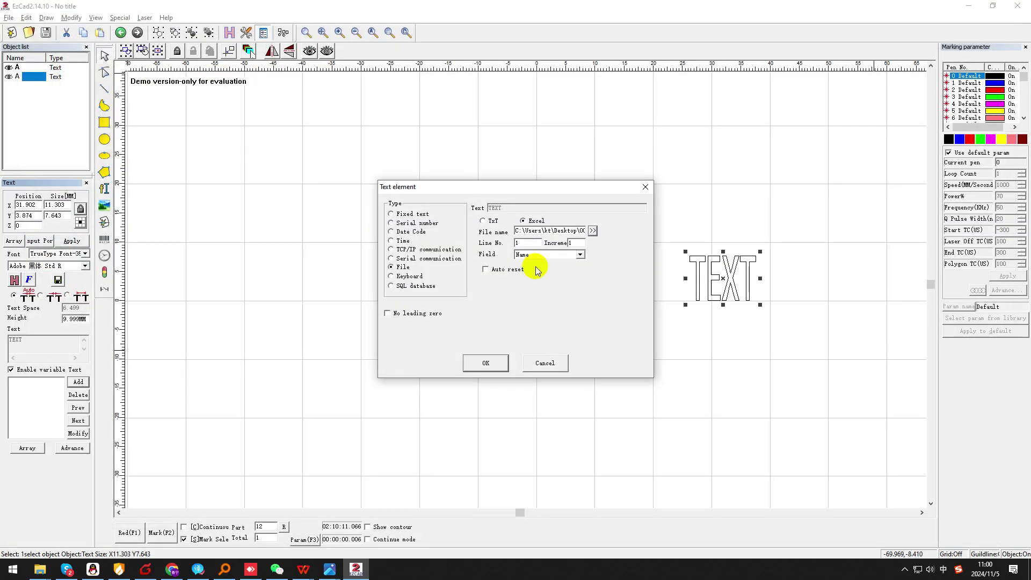
click(580, 255)
click(546, 267)
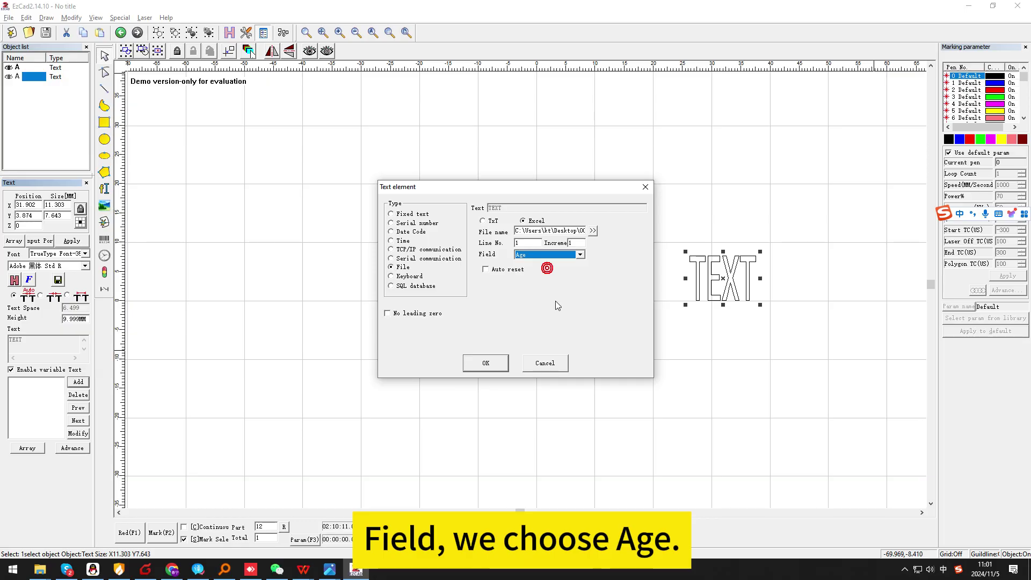
click(486, 363)
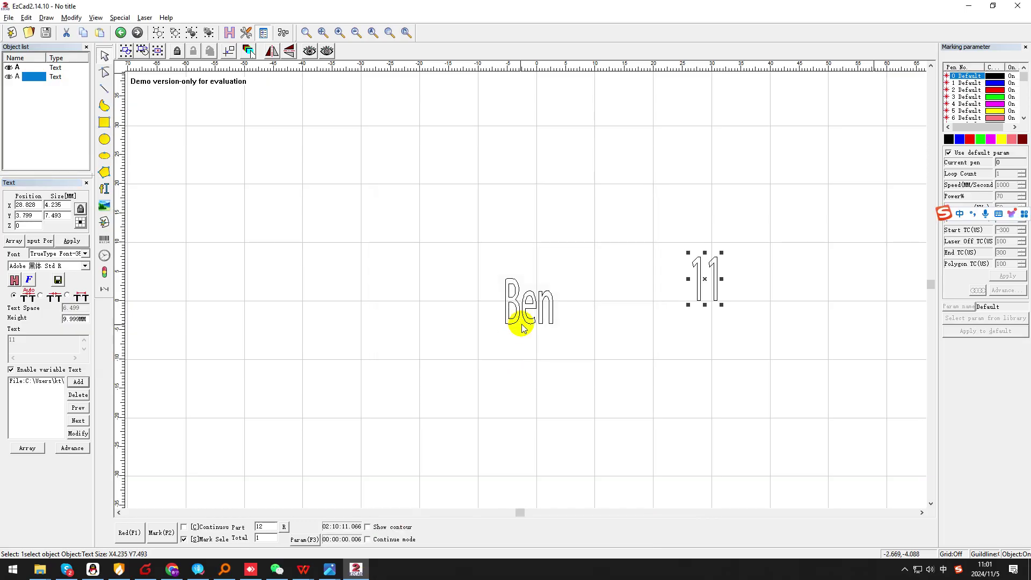
- Move the age text close beside the name text, and centre the name text on the origin
drag(705, 280, 586, 300)
click(686, 273)
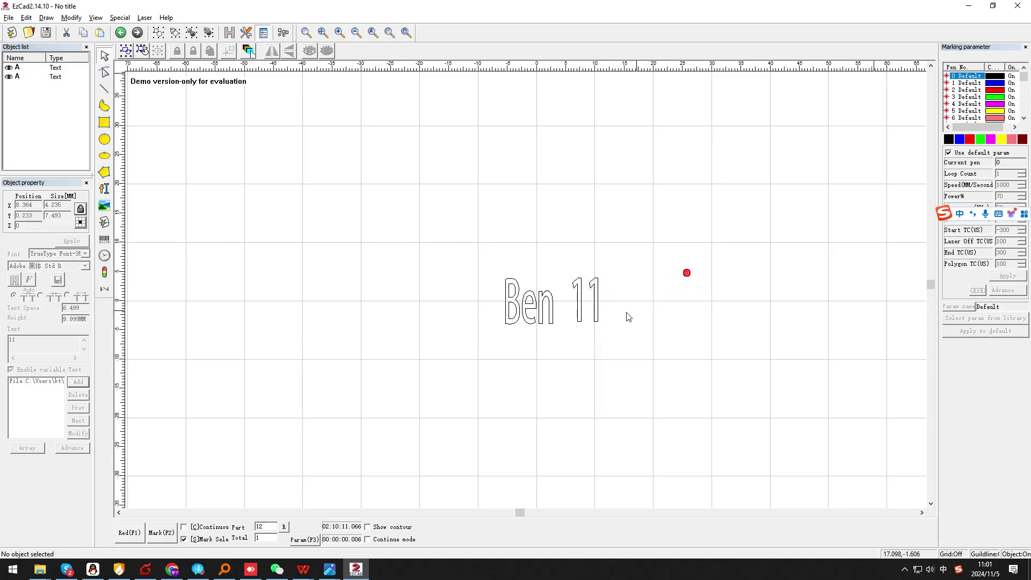
click(528, 301)
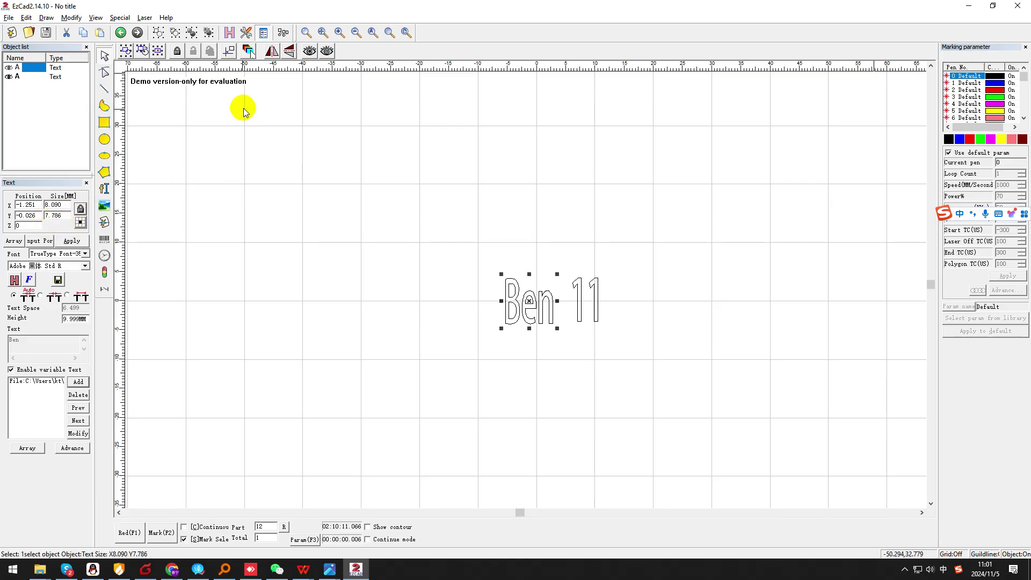
click(229, 51)
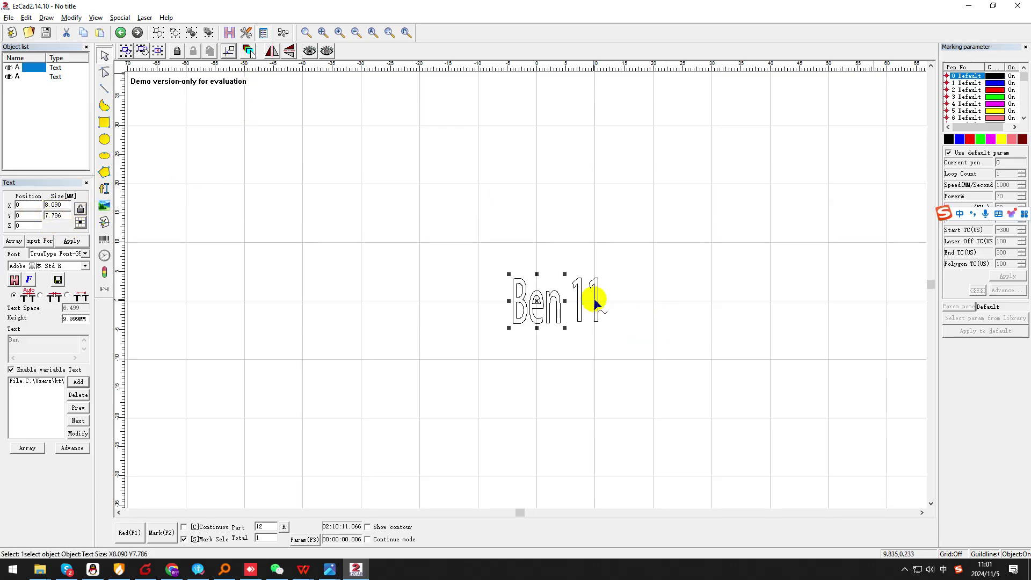
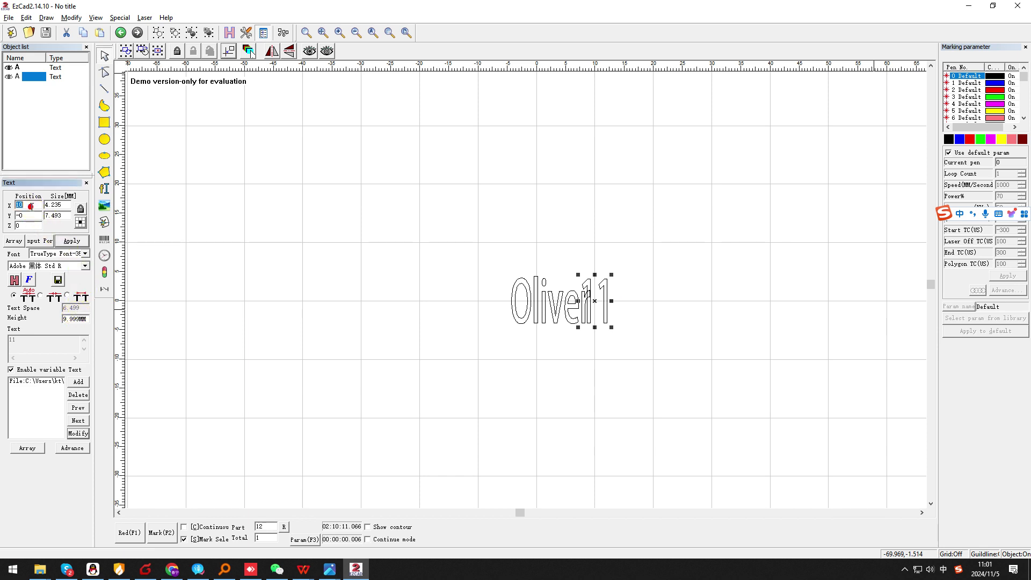
- Set the age text's X position to 15 and apply it to separate it from the name text
click(70, 241)
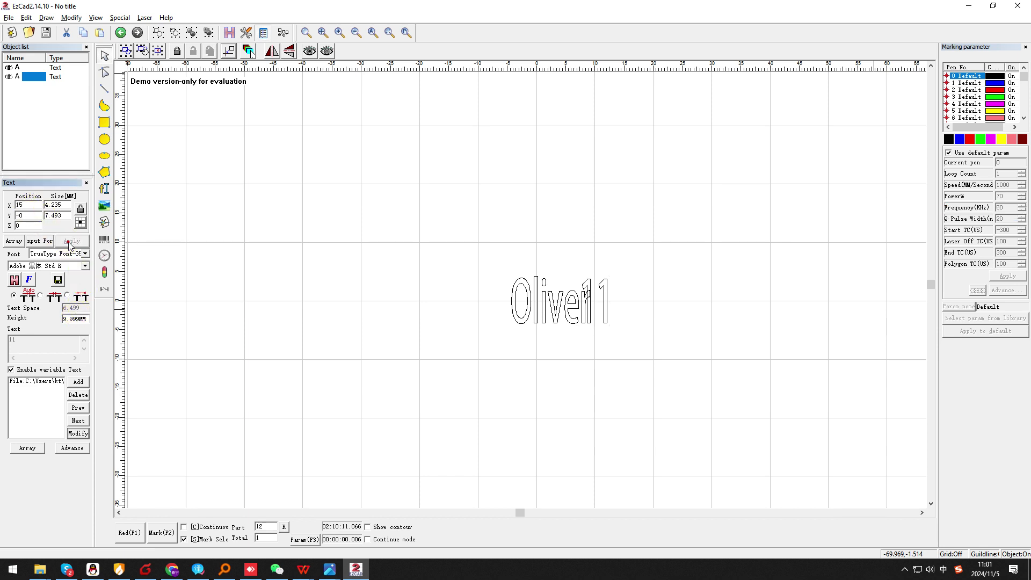
click(442, 258)
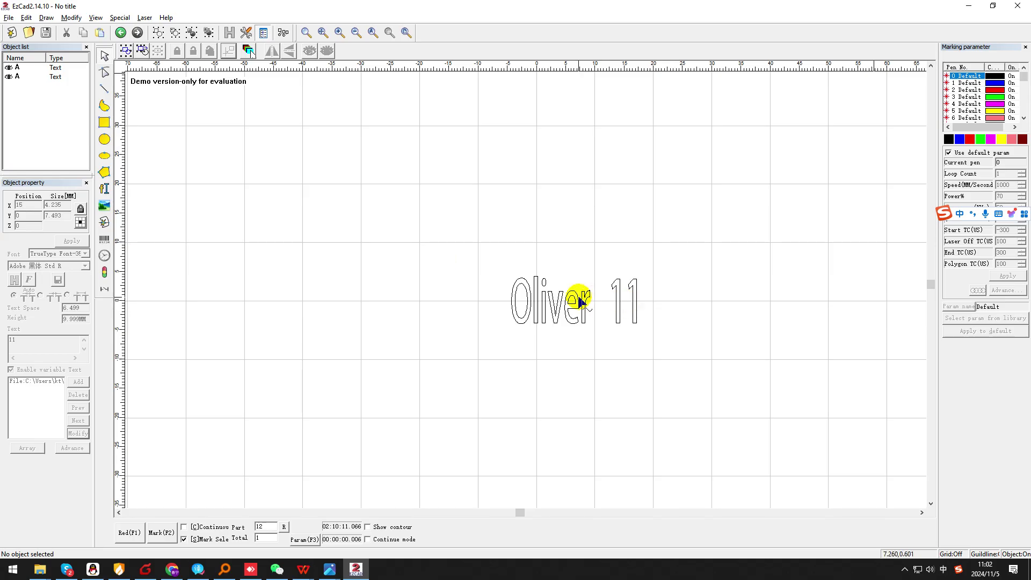
click(636, 308)
click(547, 243)
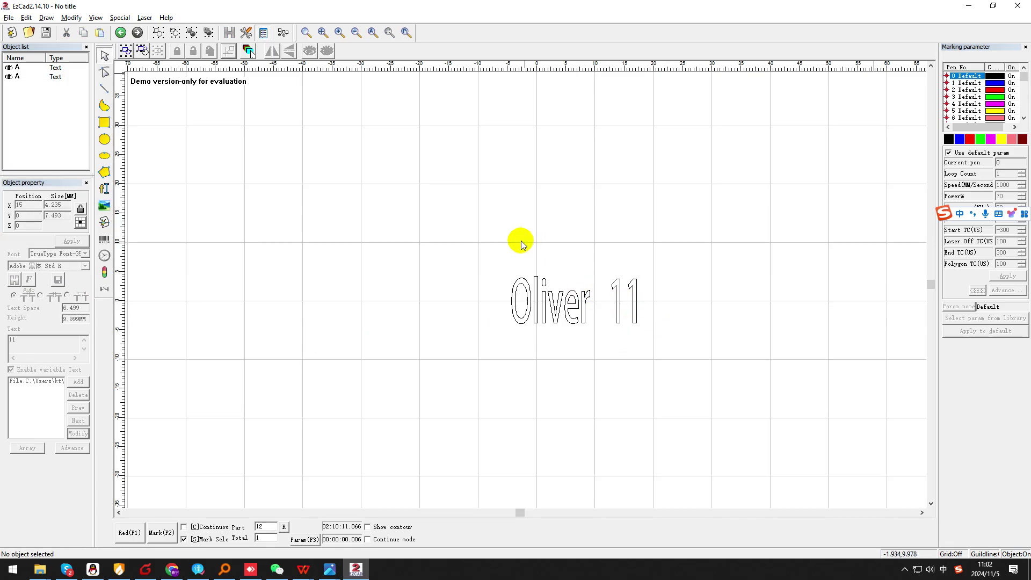
- Select the name and age texts together and mark them twice to advance both to the third row of data
drag(469, 276, 742, 418)
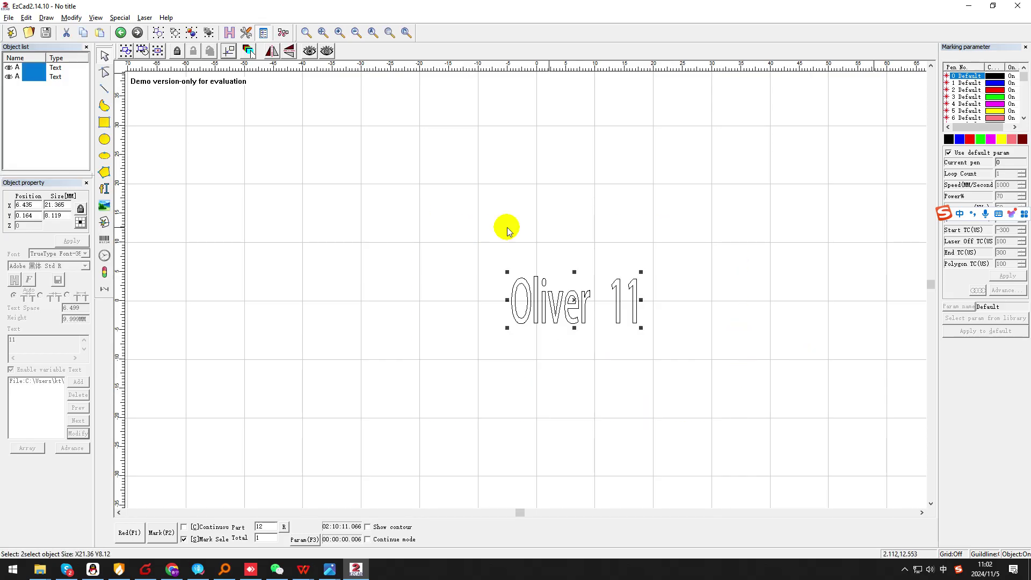
click(162, 533)
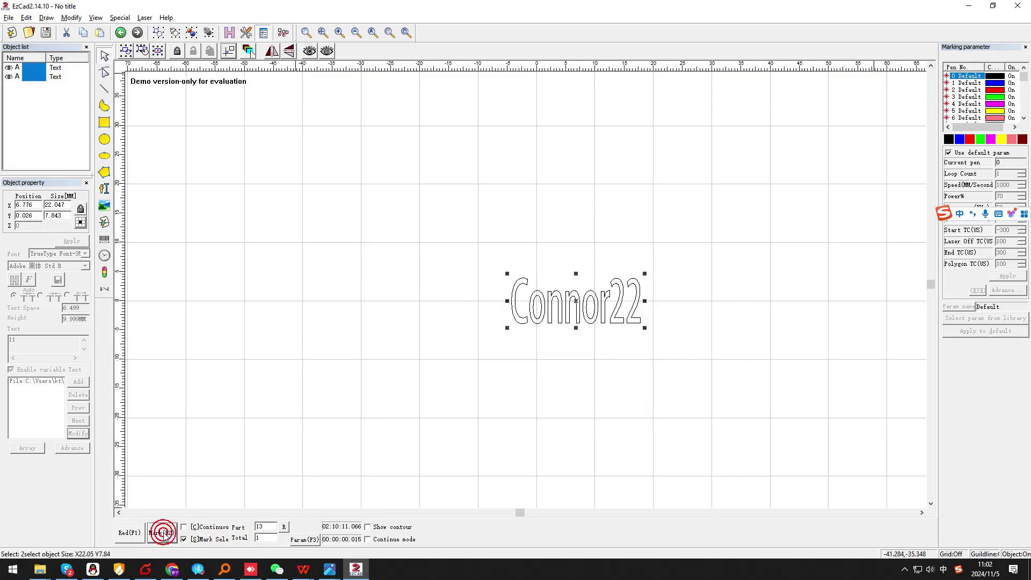
click(163, 533)
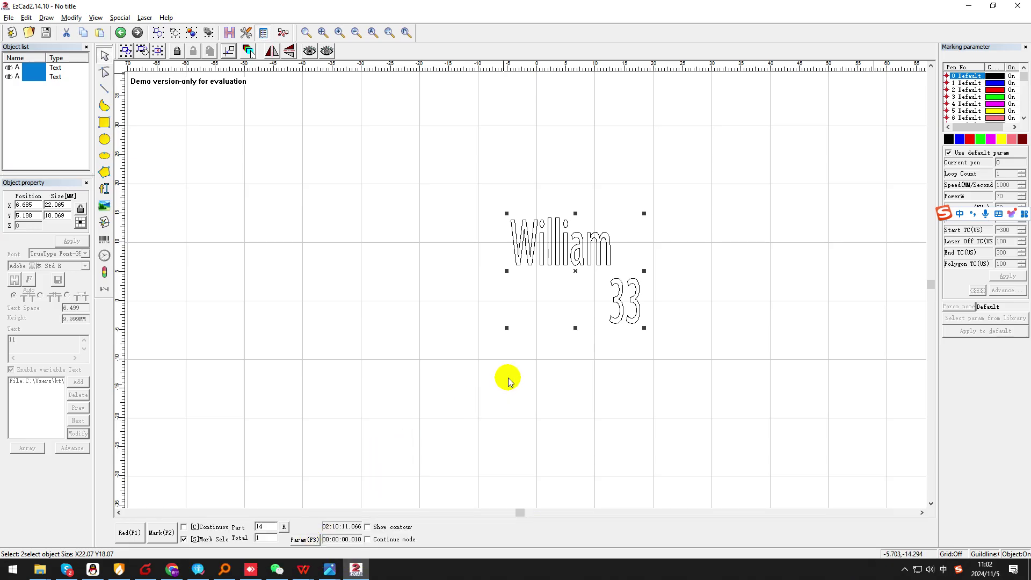
- Remove the trailing line break from cell A4 of the desktop workbook 008.xls and save it
click(969, 10)
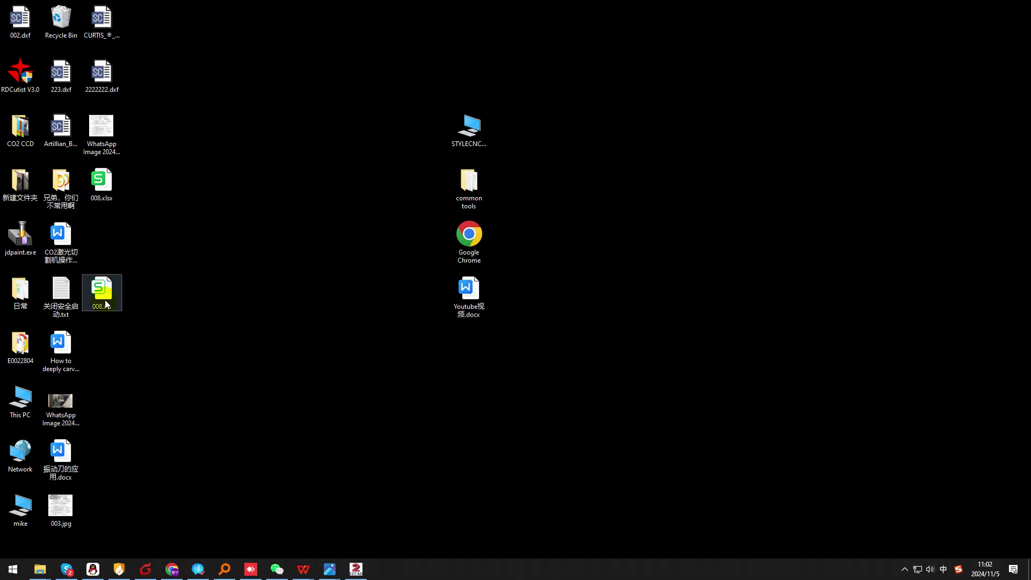
double_click(106, 302)
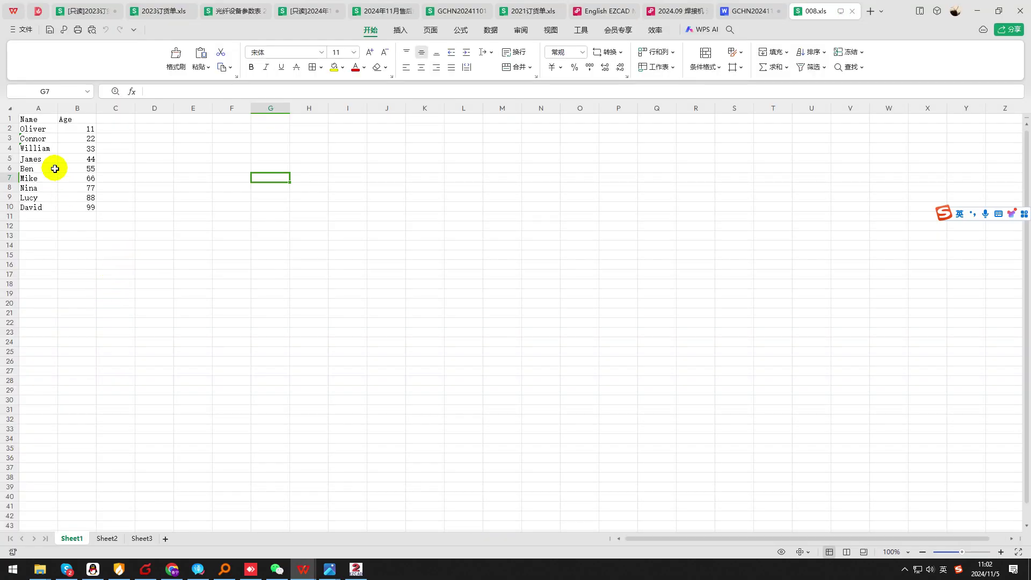
click(42, 151)
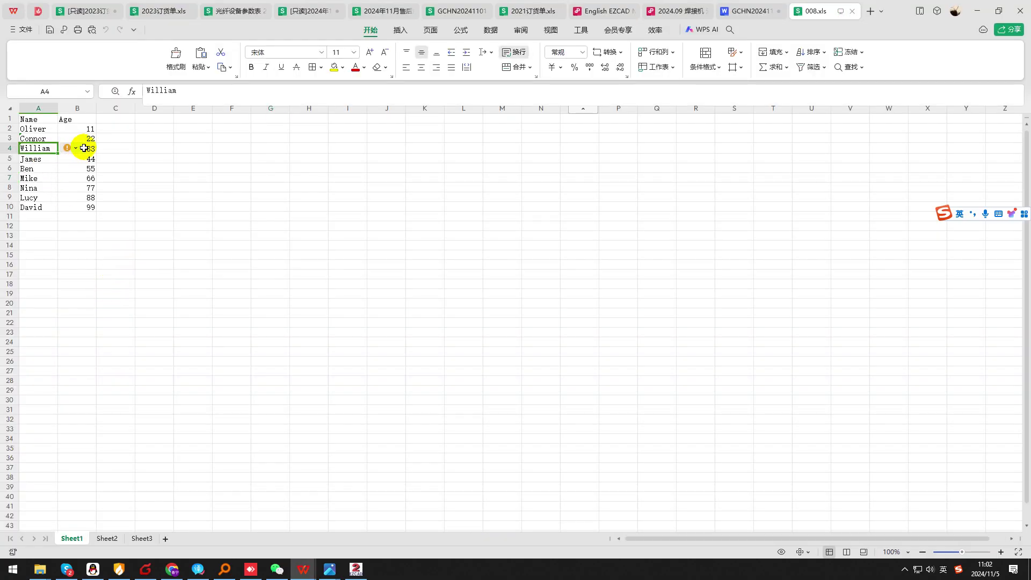
click(152, 101)
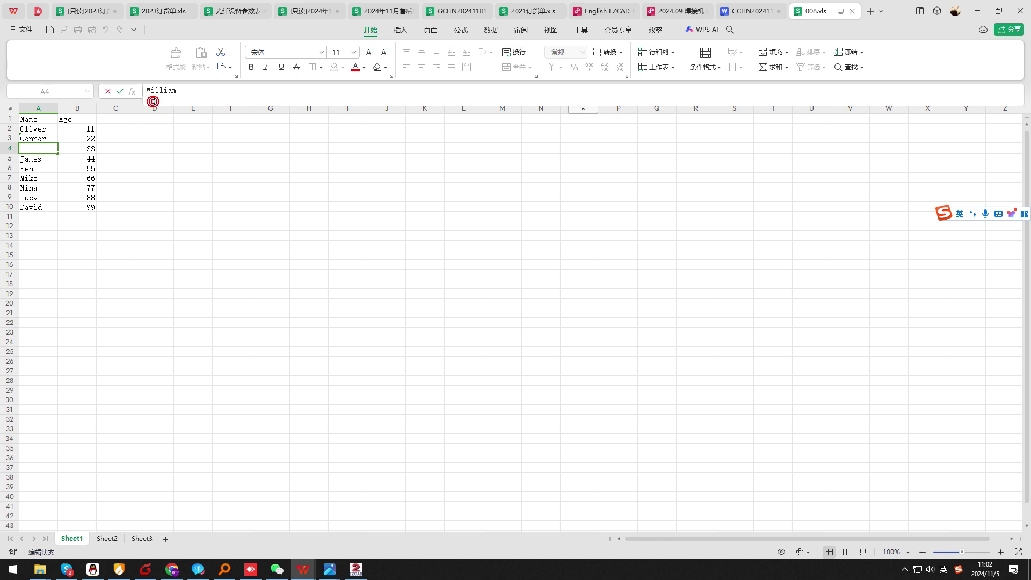
key(BackSpace)
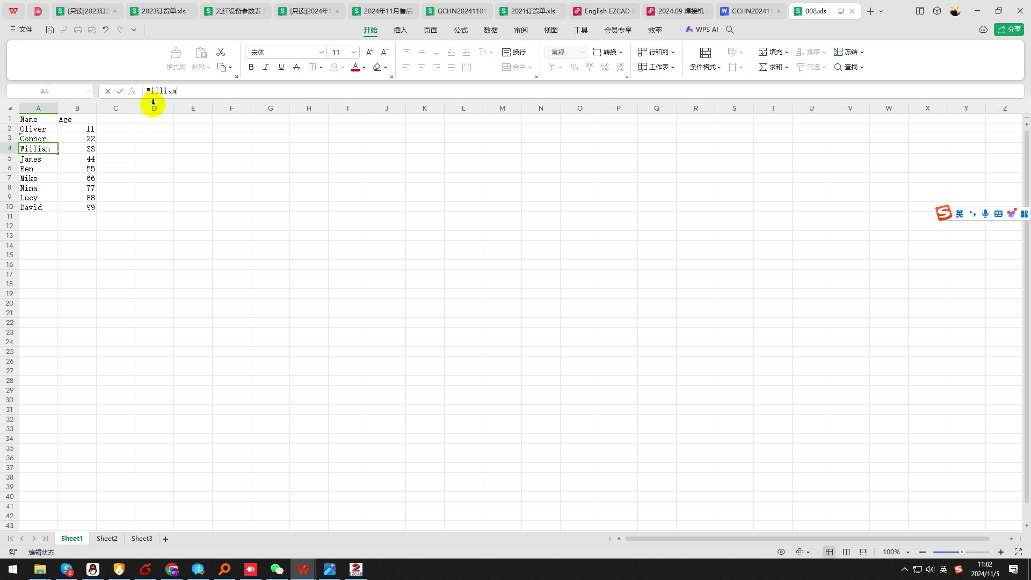
click(154, 138)
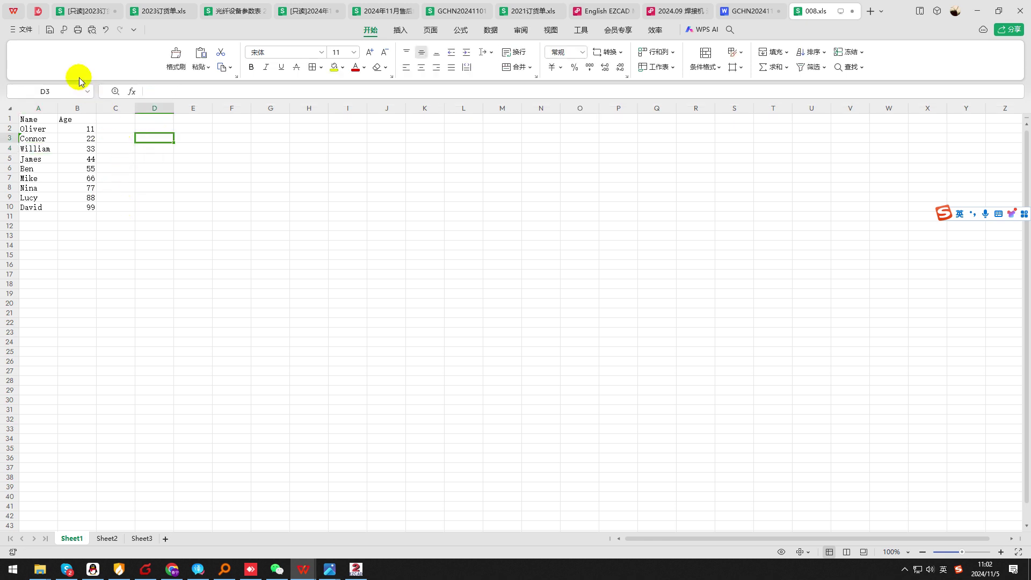
click(53, 35)
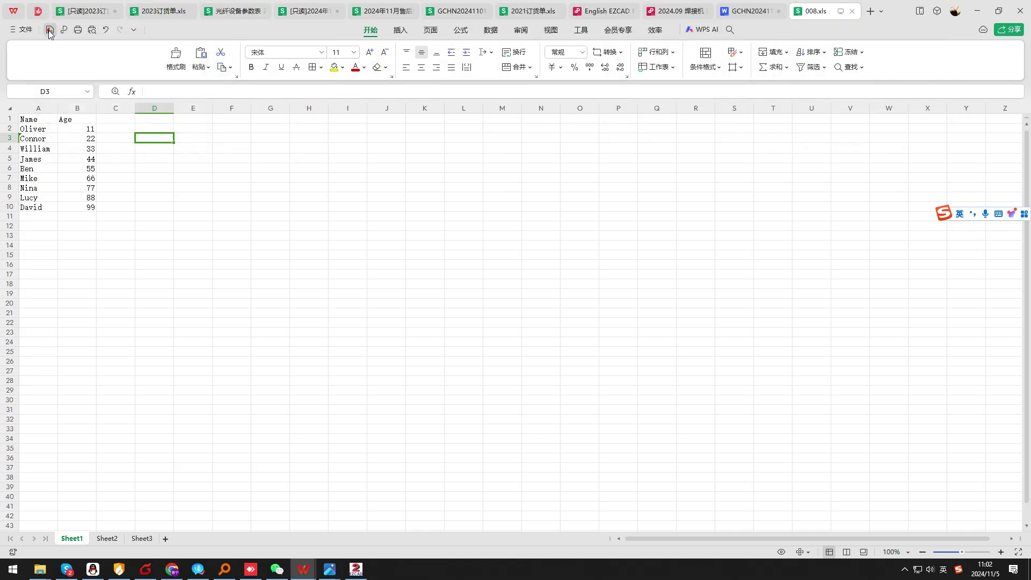
key(super+d)
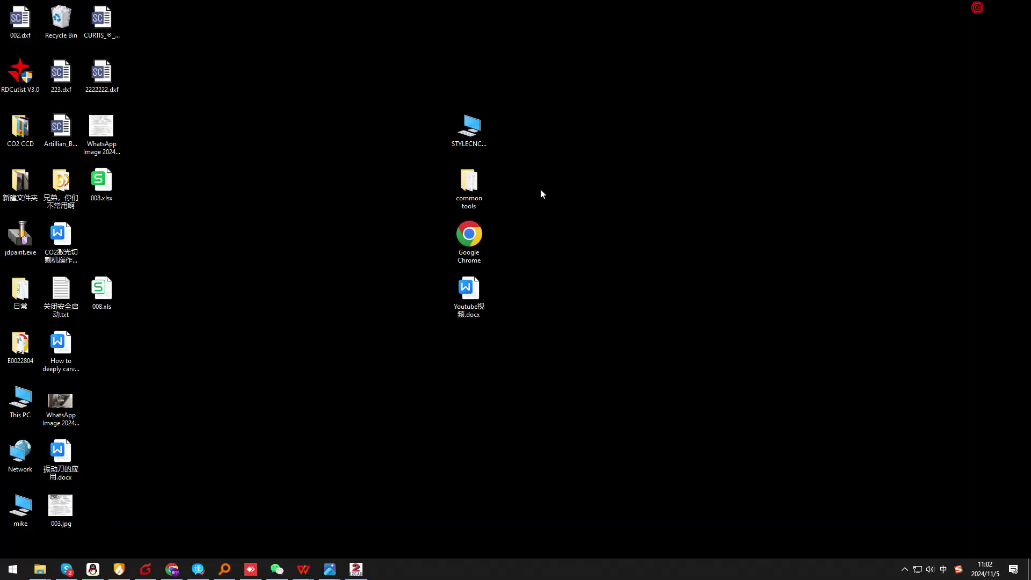
- Return to EzCad2 and reset the line number of the name text's Excel variable to the first data row
click(356, 569)
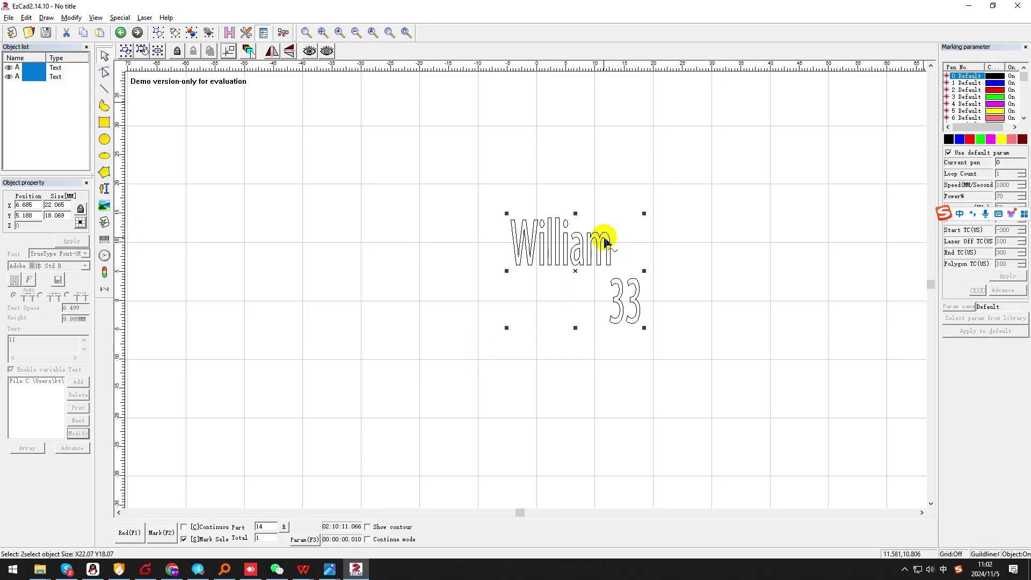
click(35, 69)
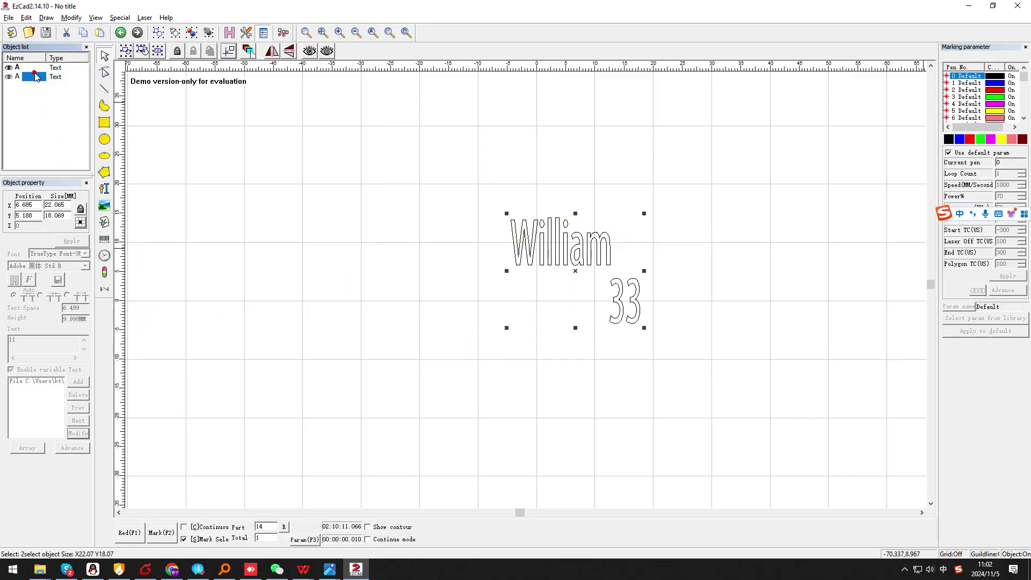
double_click(48, 380)
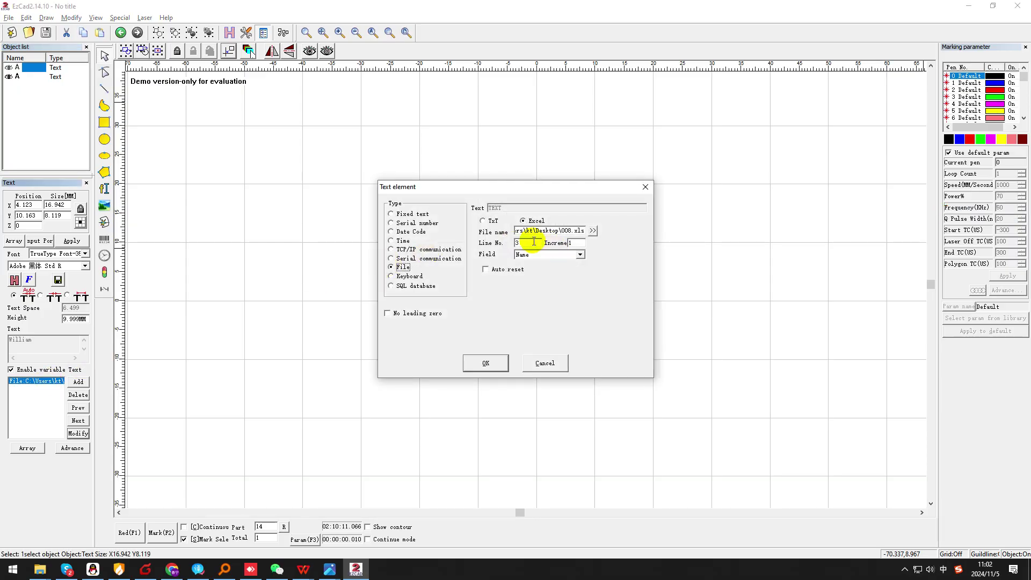
click(517, 243)
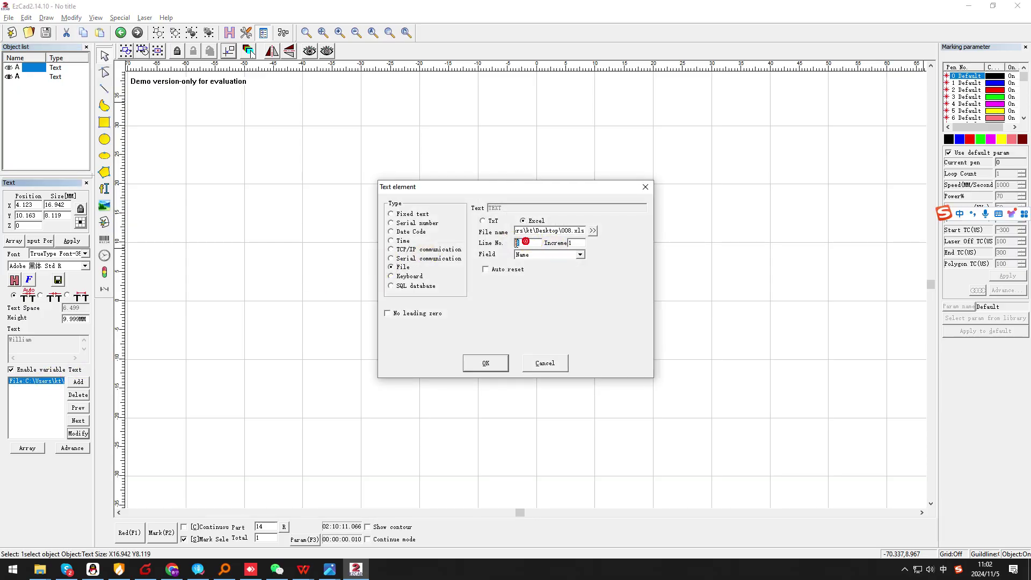
click(487, 363)
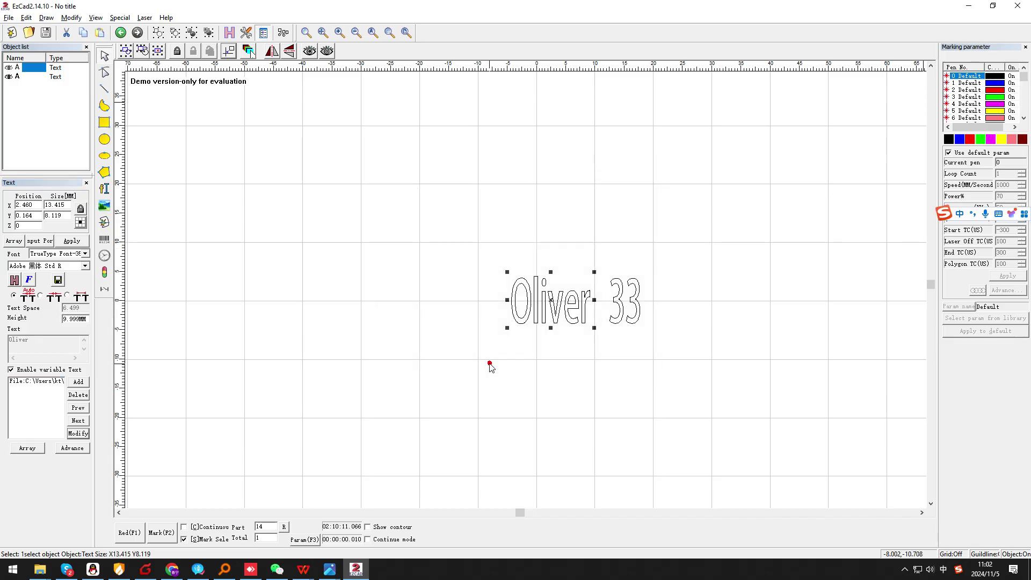
- Reset the line number of the age text's Excel variable to the first data row as well
click(33, 78)
double_click(33, 78)
click(594, 237)
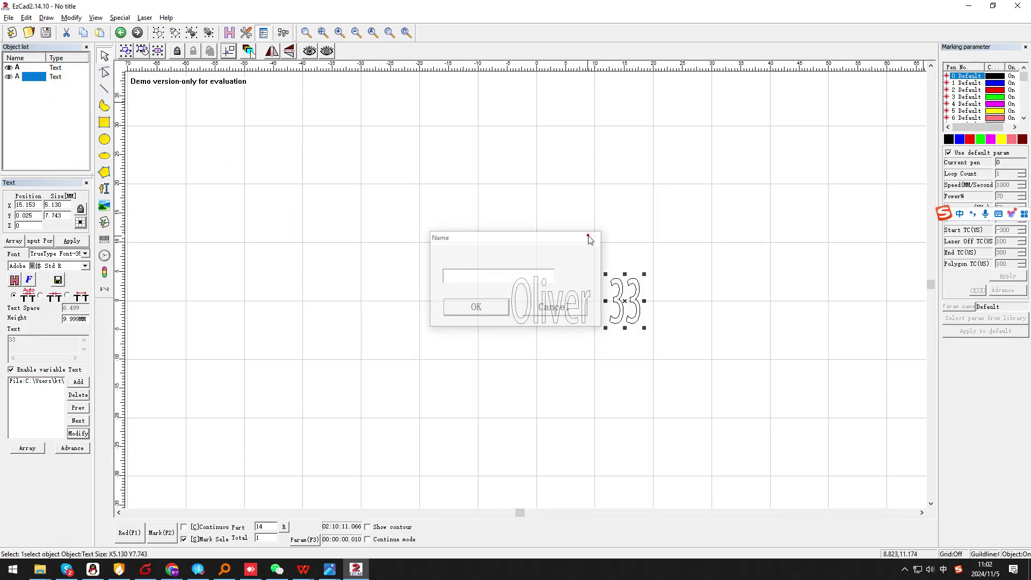
click(36, 382)
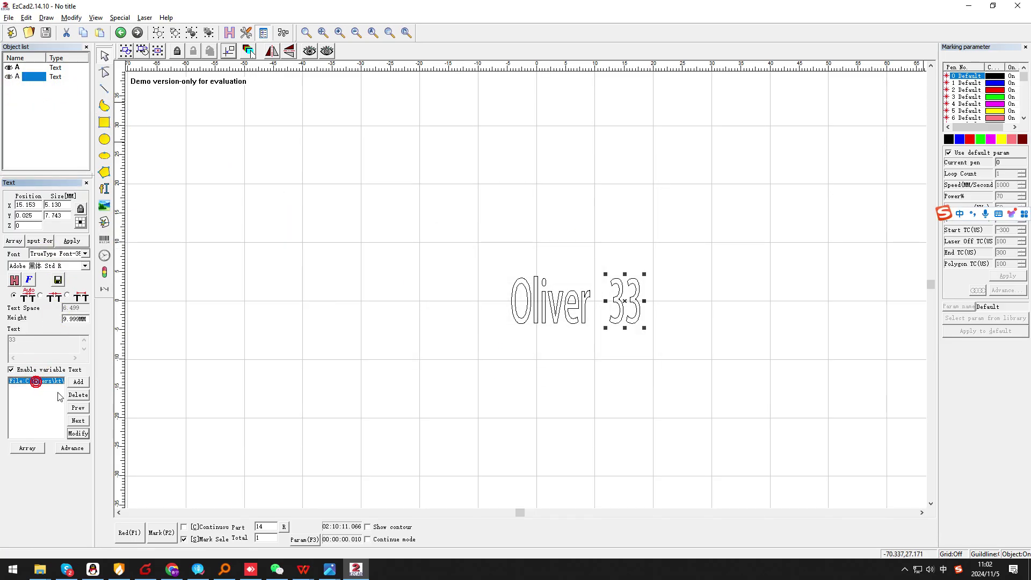
click(78, 434)
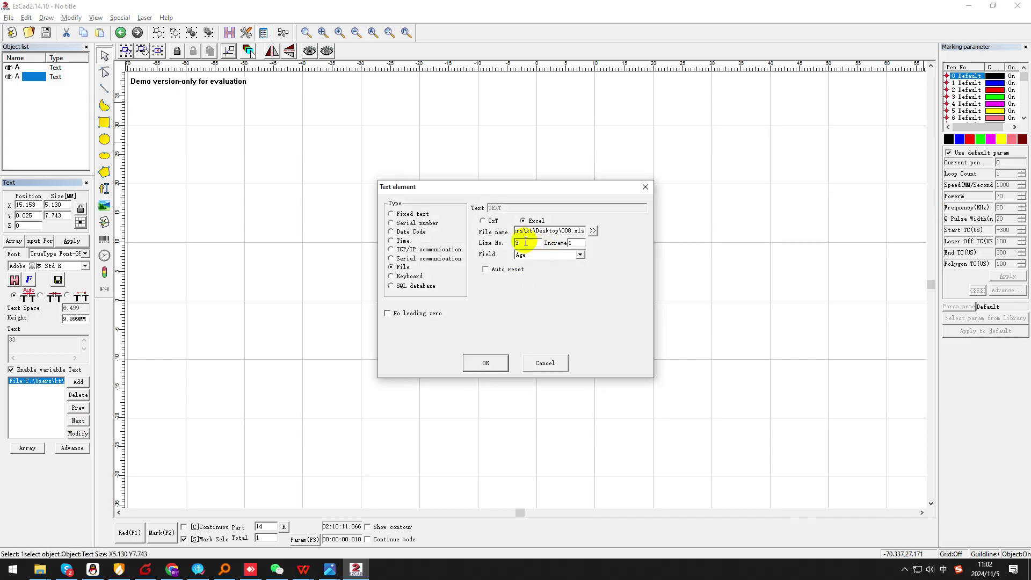
click(522, 242)
click(486, 363)
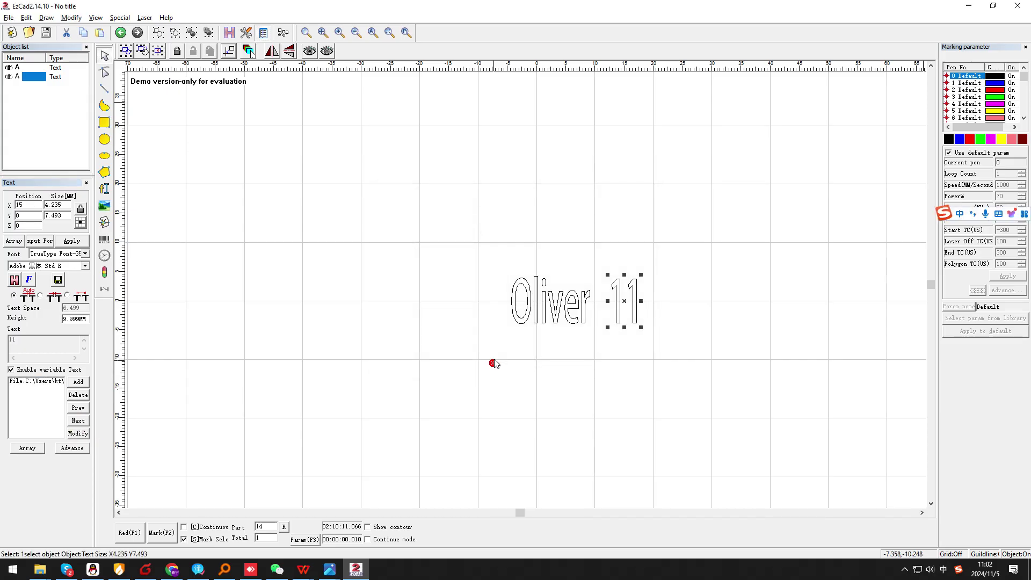
- Select the name and age texts together and mark them nine times to run past the last data row
click(502, 225)
click(476, 225)
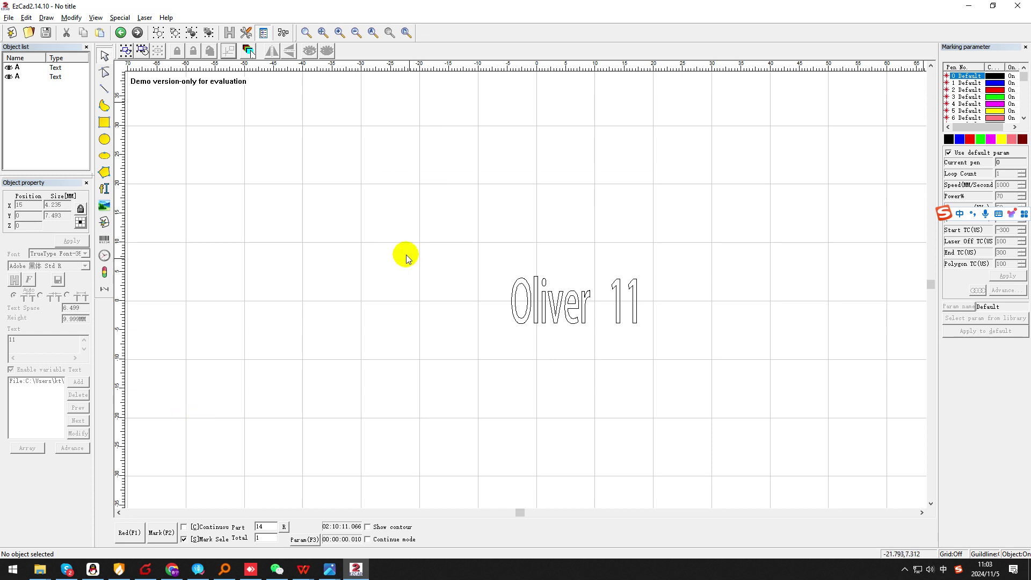
drag(400, 249, 755, 430)
click(161, 532)
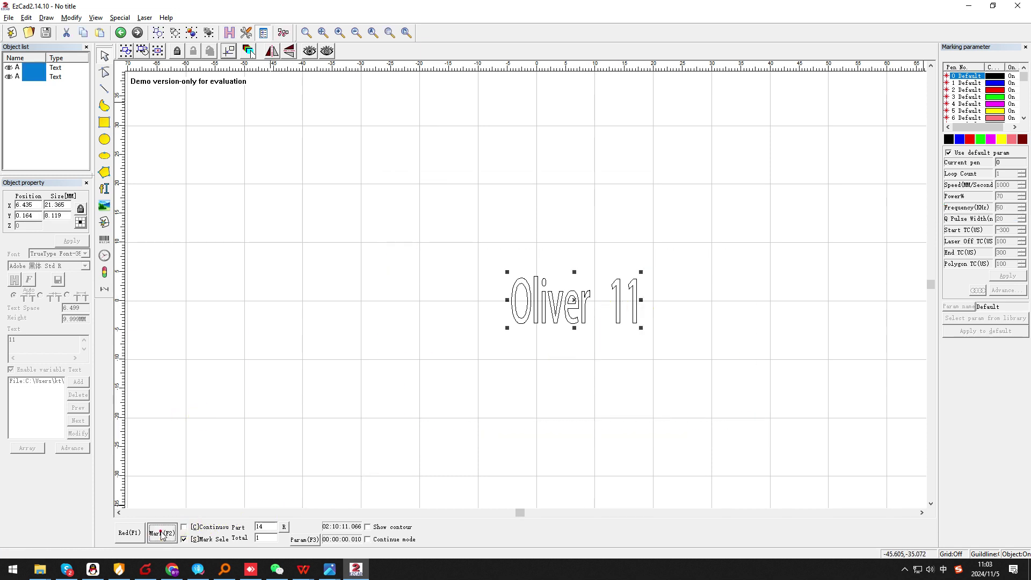
click(161, 533)
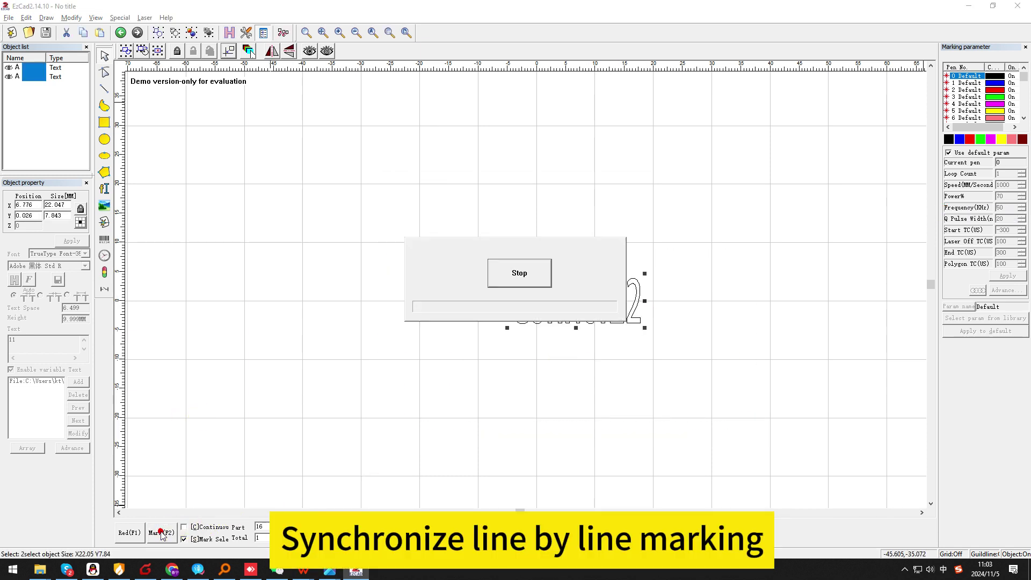
click(161, 533)
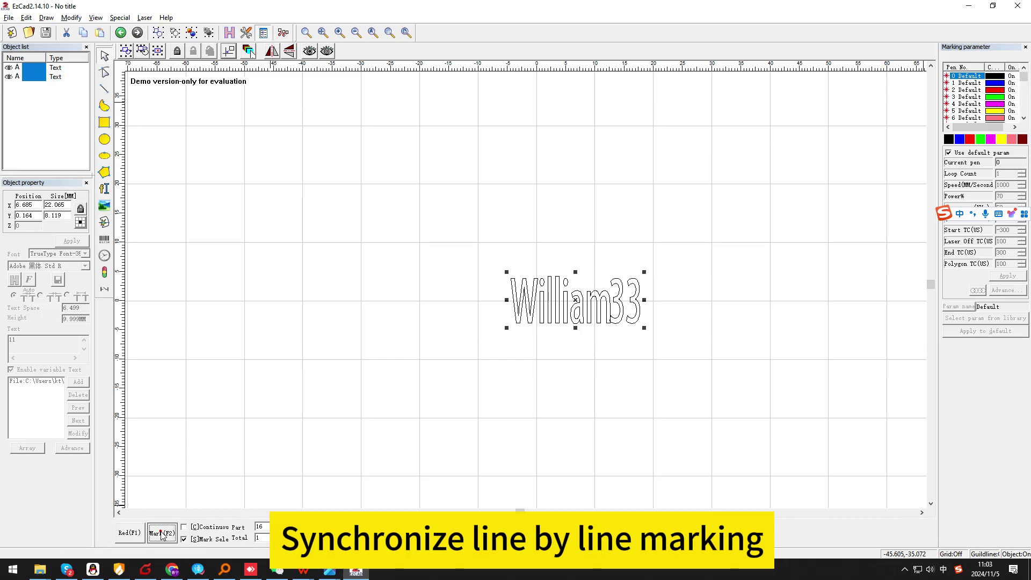
click(162, 534)
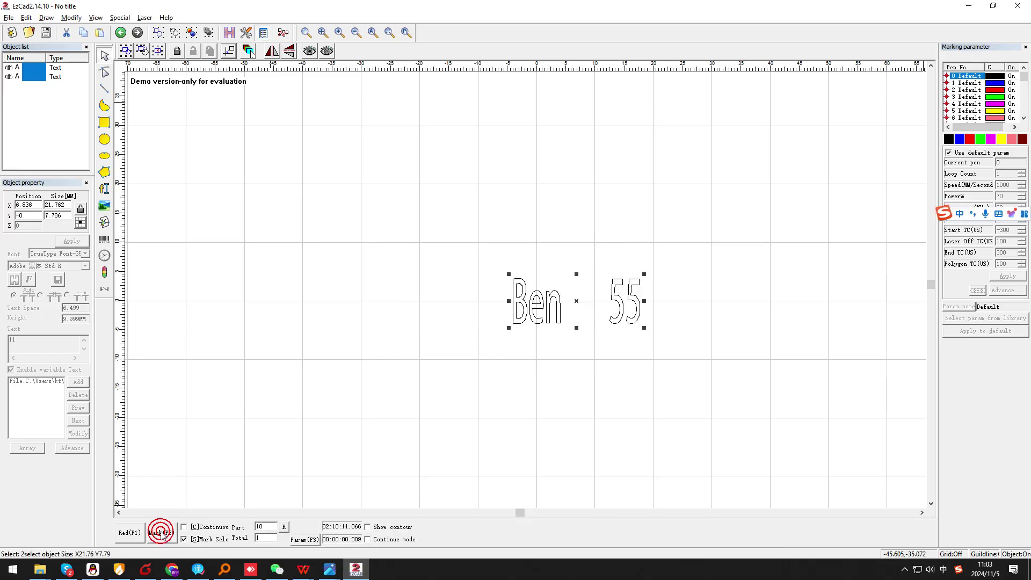
click(161, 534)
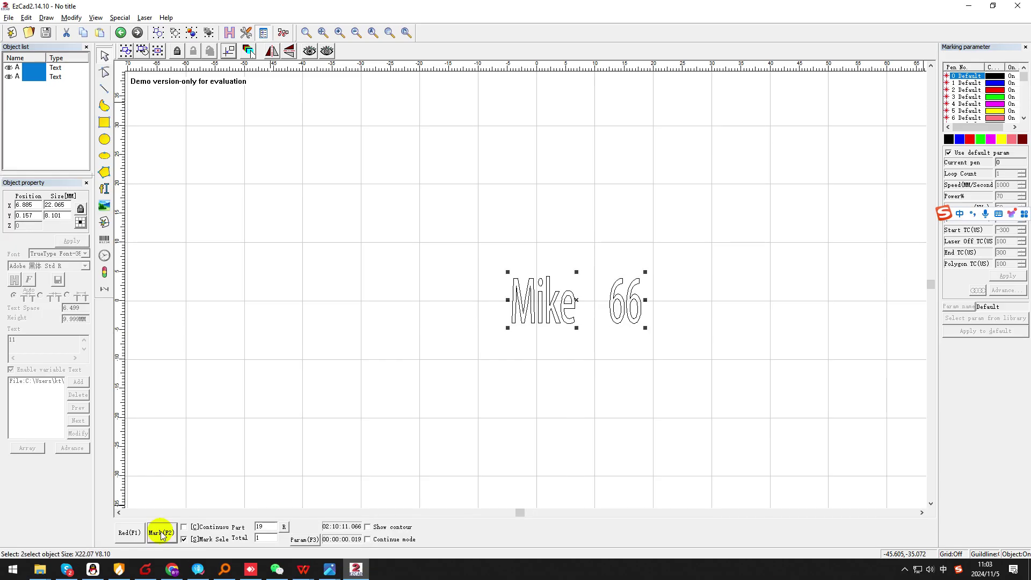
click(161, 534)
click(161, 534)
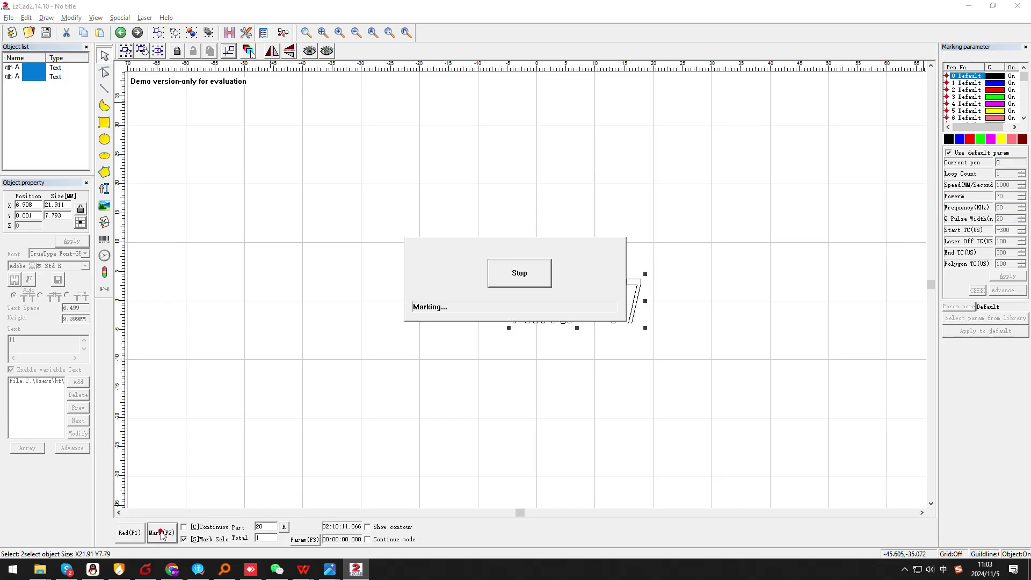
click(161, 534)
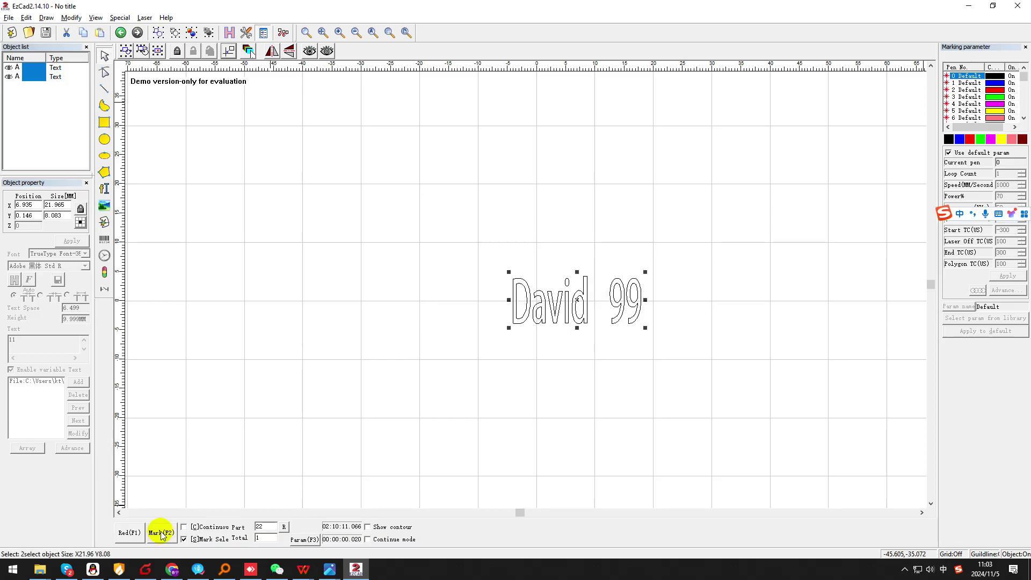
click(161, 533)
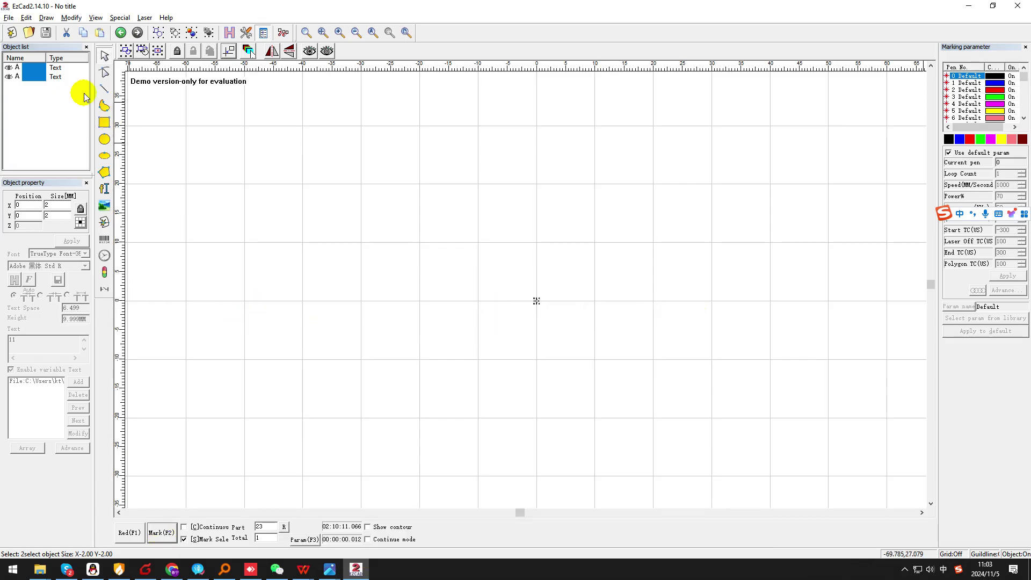
- Enable Auto reset in the file variable of the name text
click(40, 68)
click(50, 381)
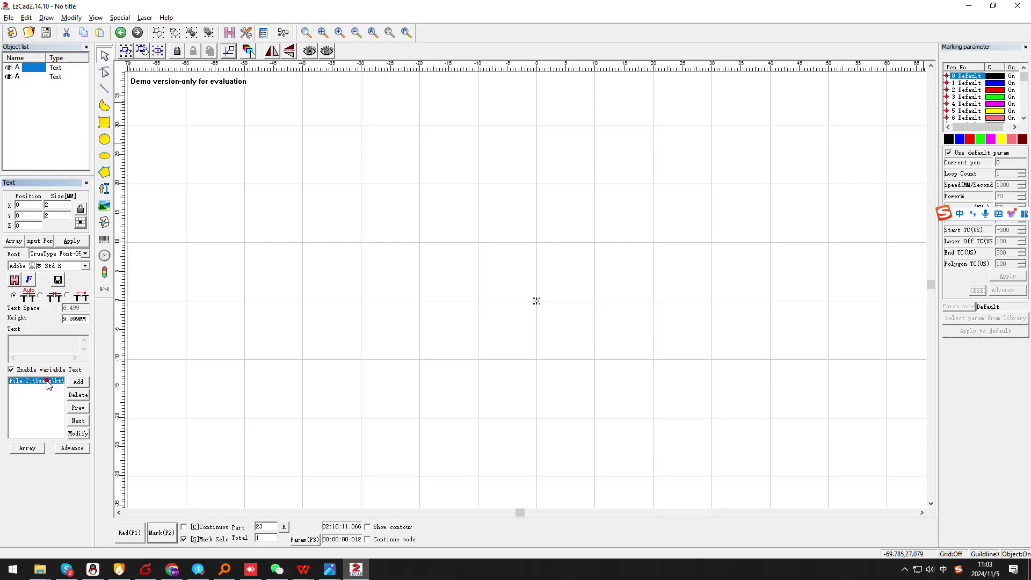
click(78, 433)
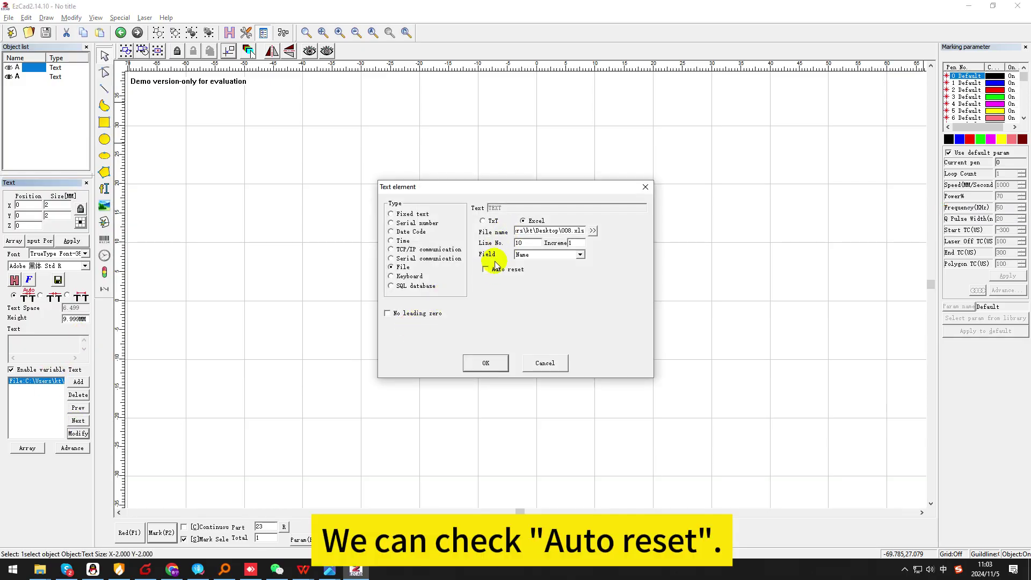
click(486, 363)
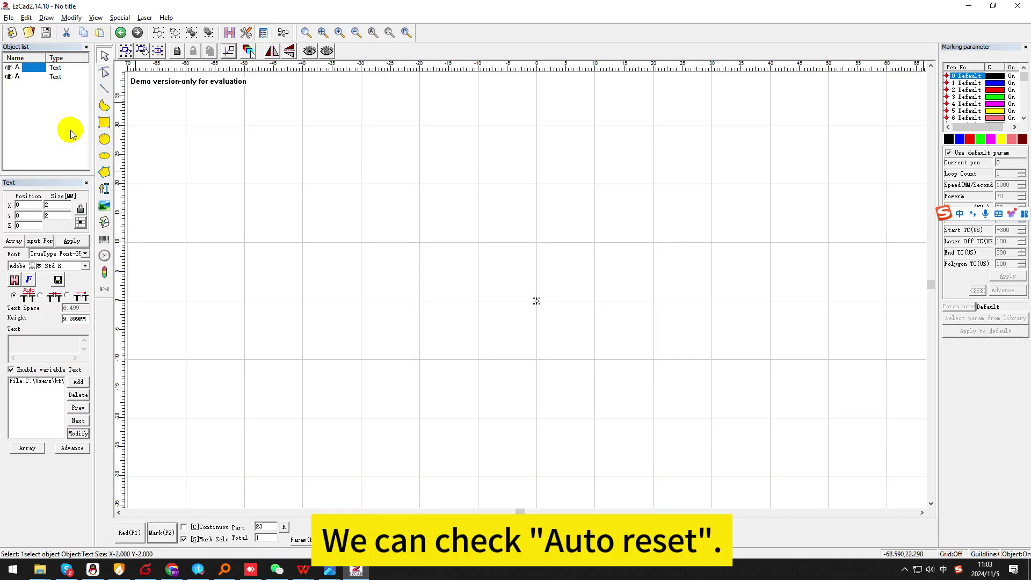
- Enable Auto reset in the file variable of the age text
click(28, 77)
click(43, 381)
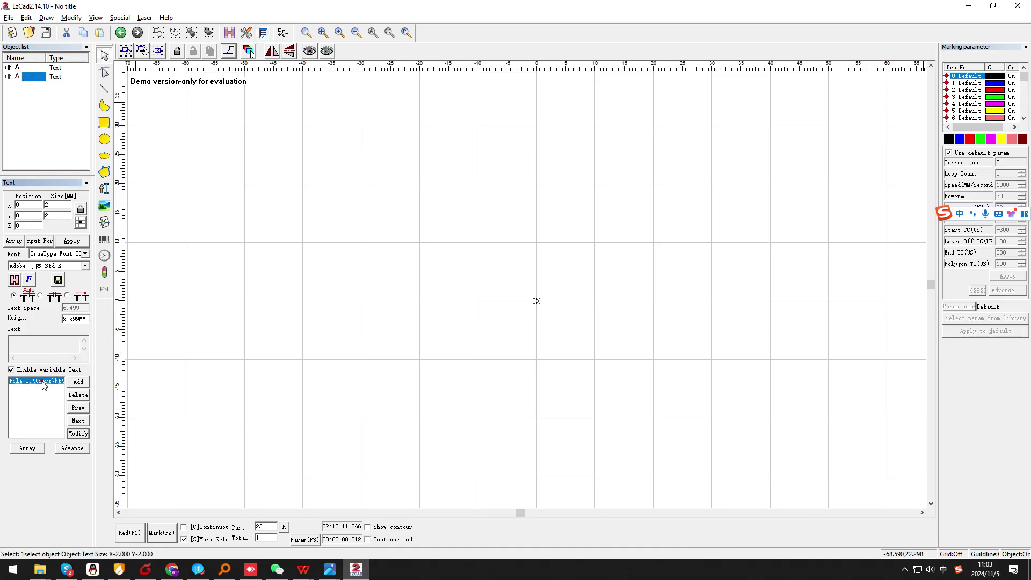
click(77, 433)
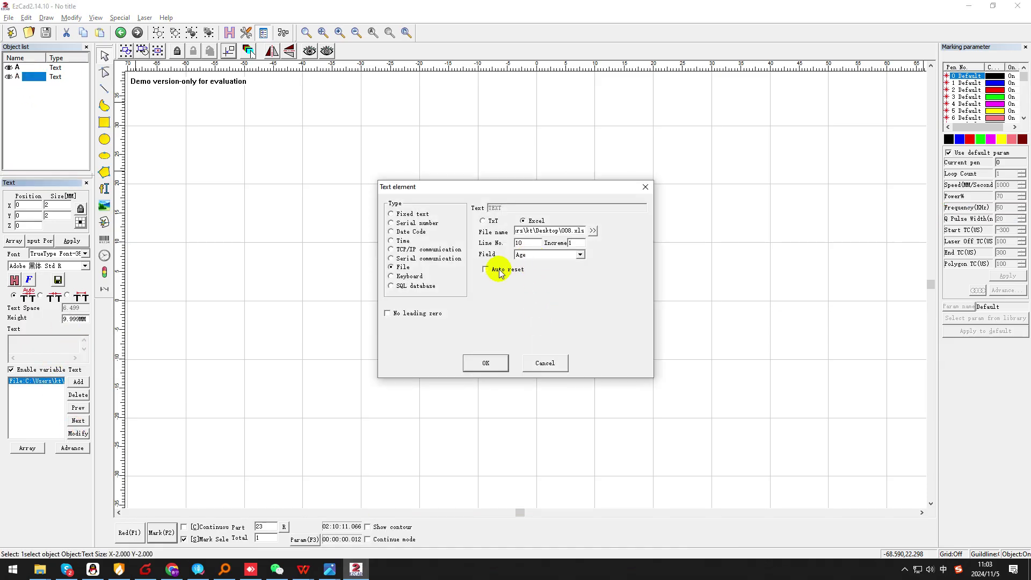
click(487, 364)
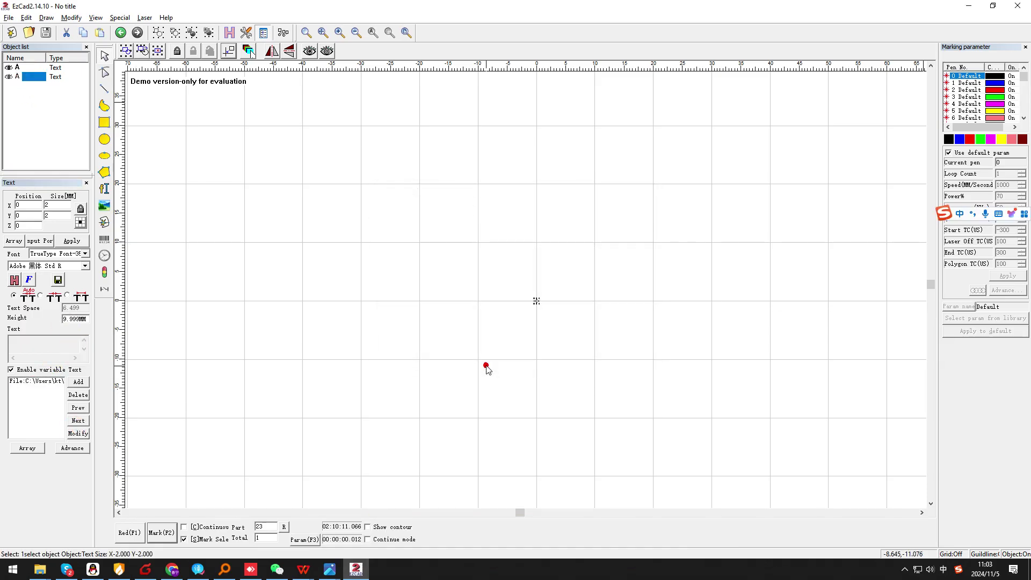
- Reselect both variable texts and mark them ten times to cycle through all rows back to the first one
click(426, 305)
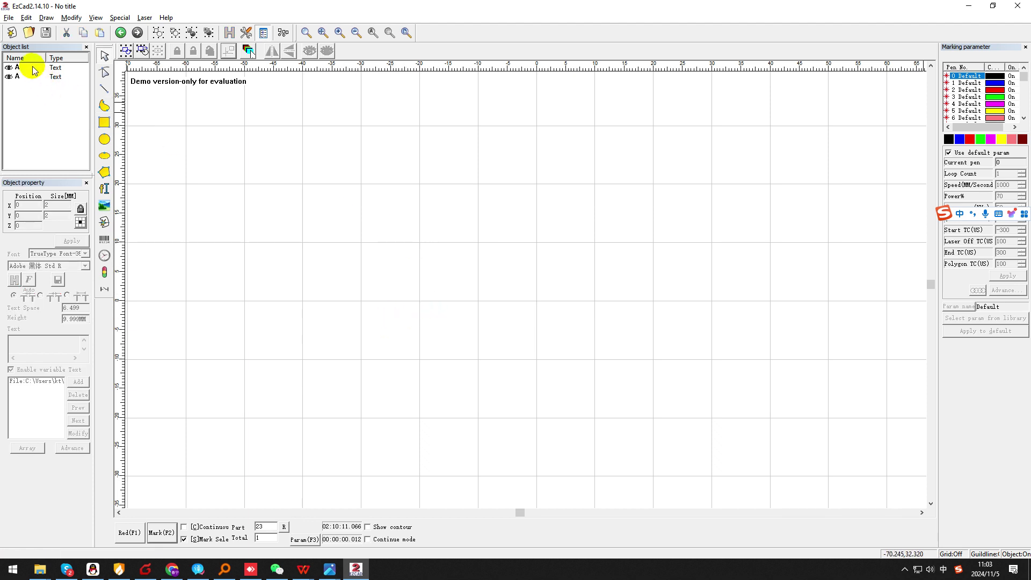
shift+click(43, 78)
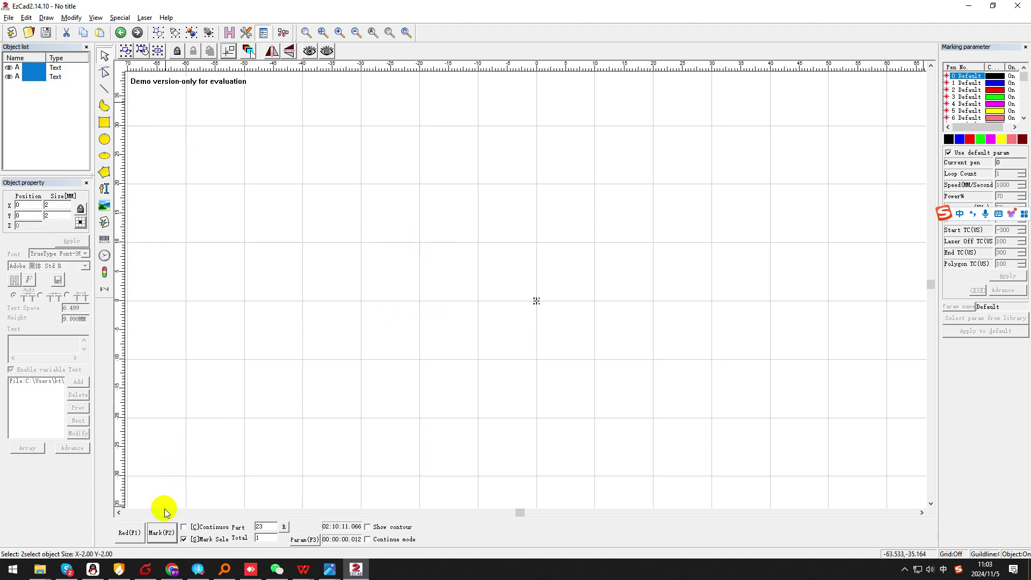
click(161, 533)
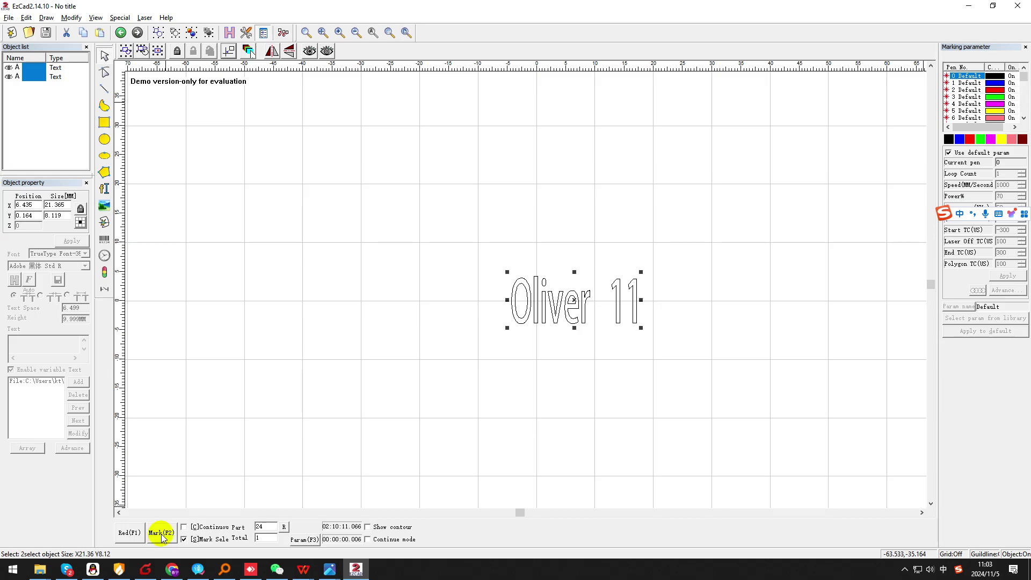
click(162, 533)
click(161, 533)
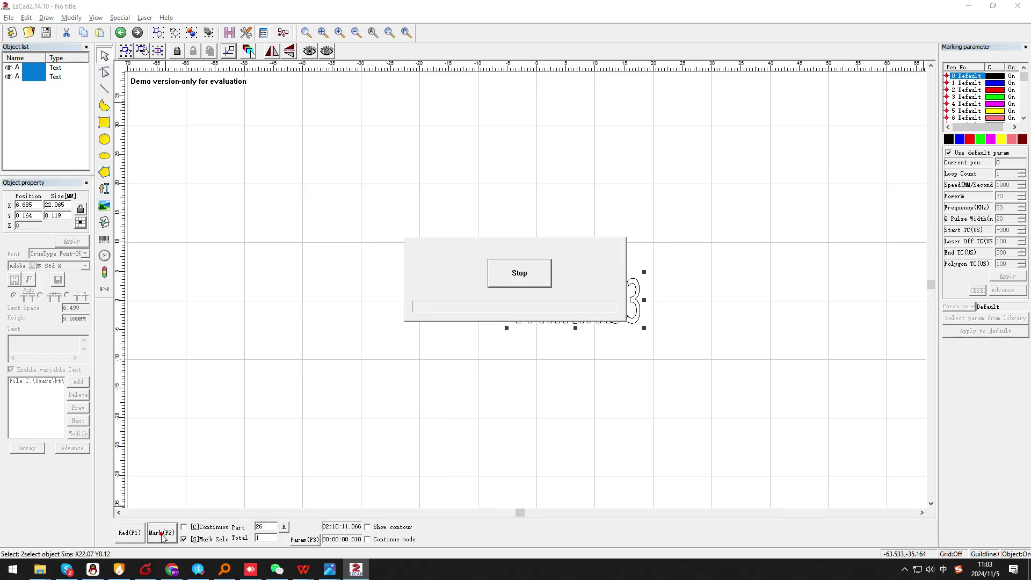
click(162, 534)
click(161, 534)
click(161, 534)
click(161, 534)
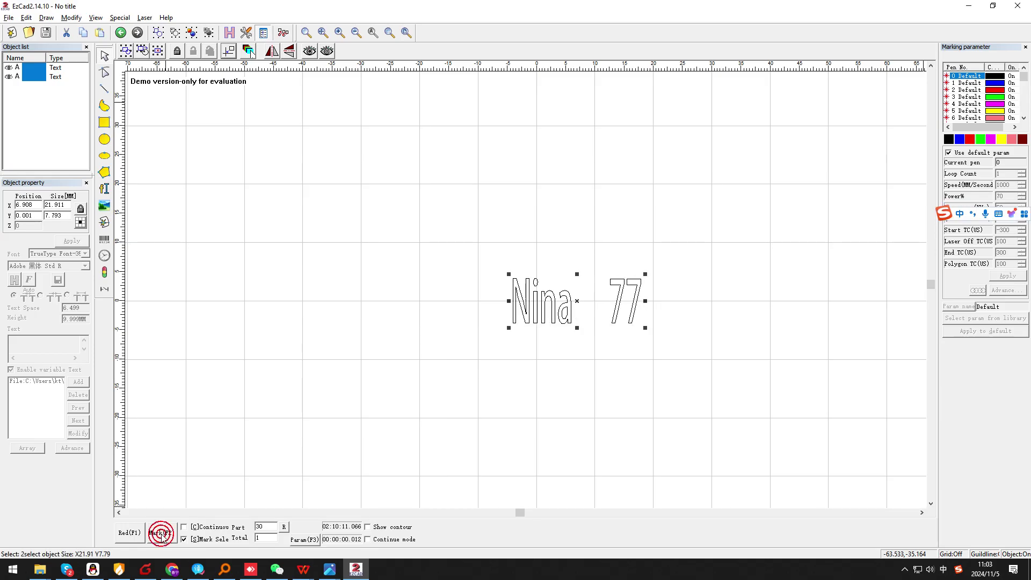
click(161, 534)
click(162, 534)
click(162, 534)
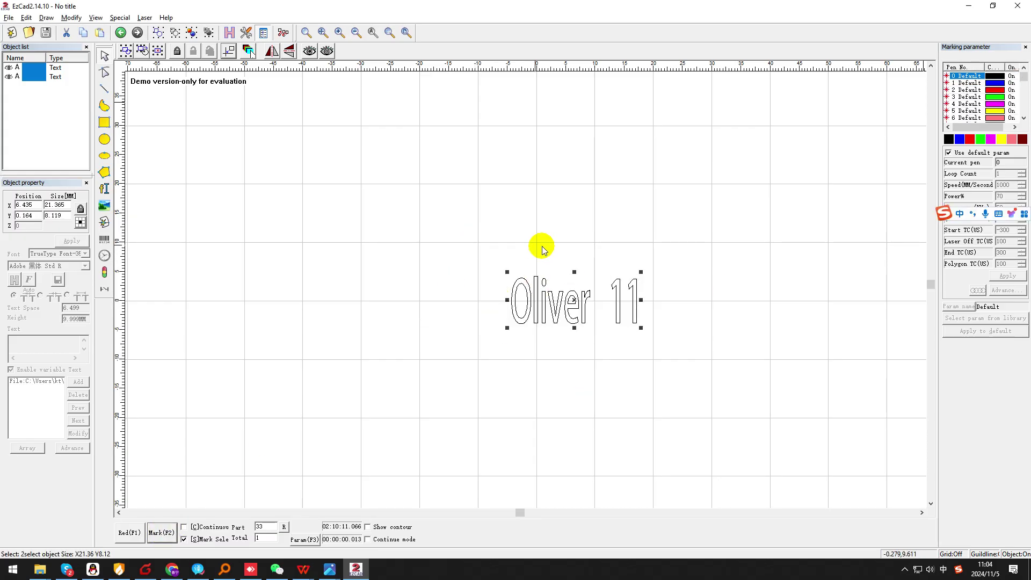
- Hatch the selected name and age texts with contour marking and 0.05 mm line spacing, and mark the filled texts
click(230, 32)
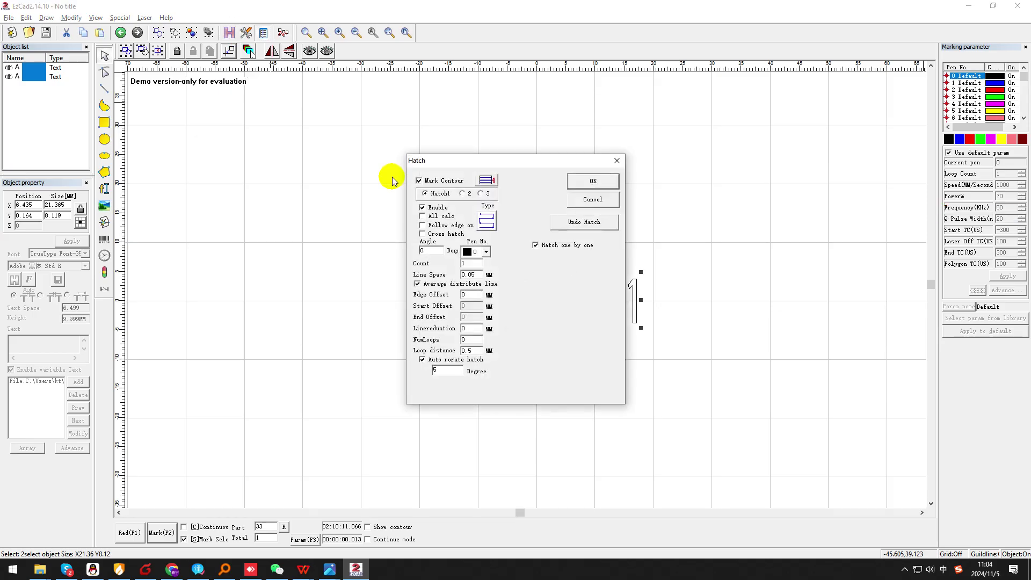
click(594, 182)
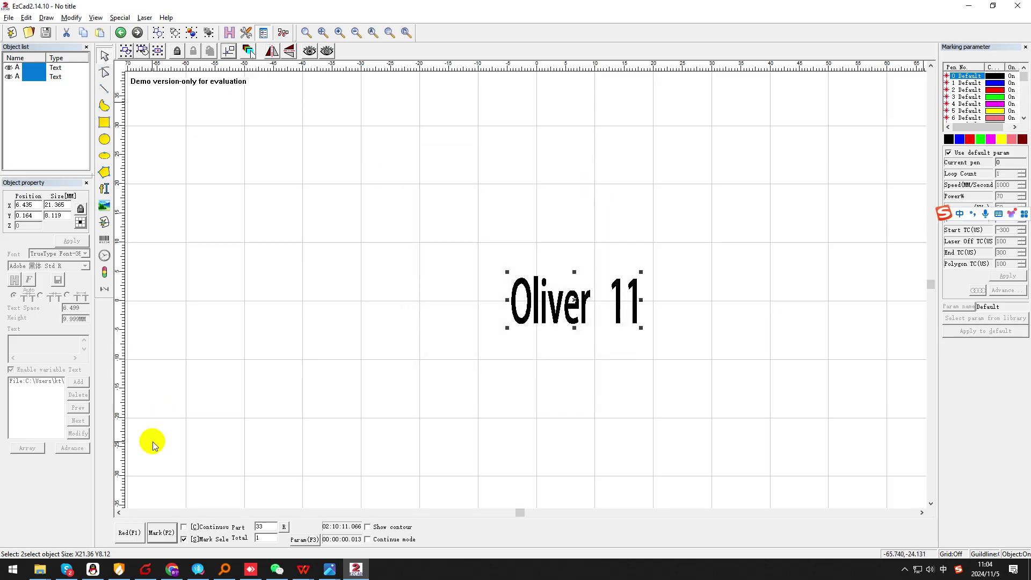
click(163, 532)
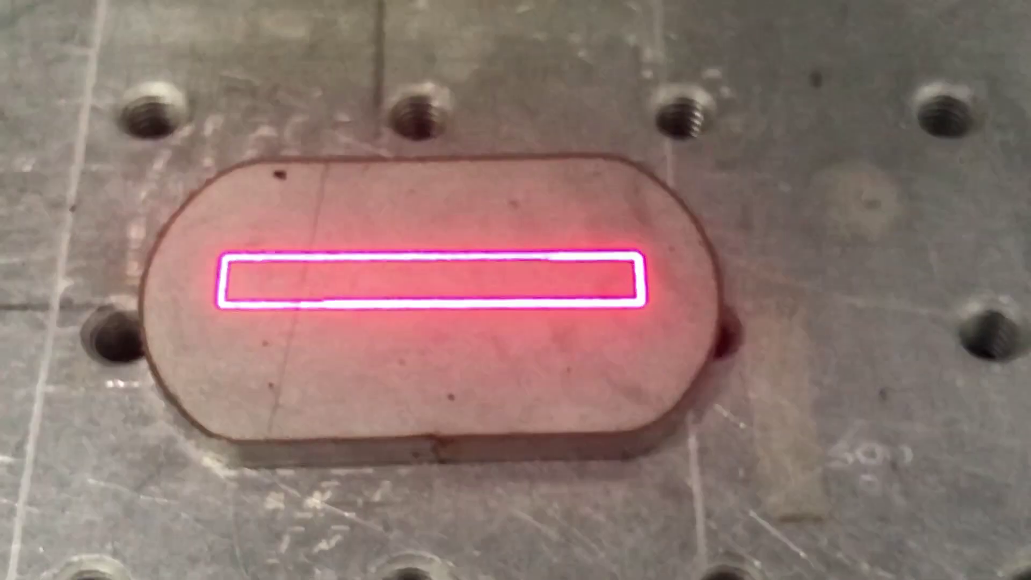